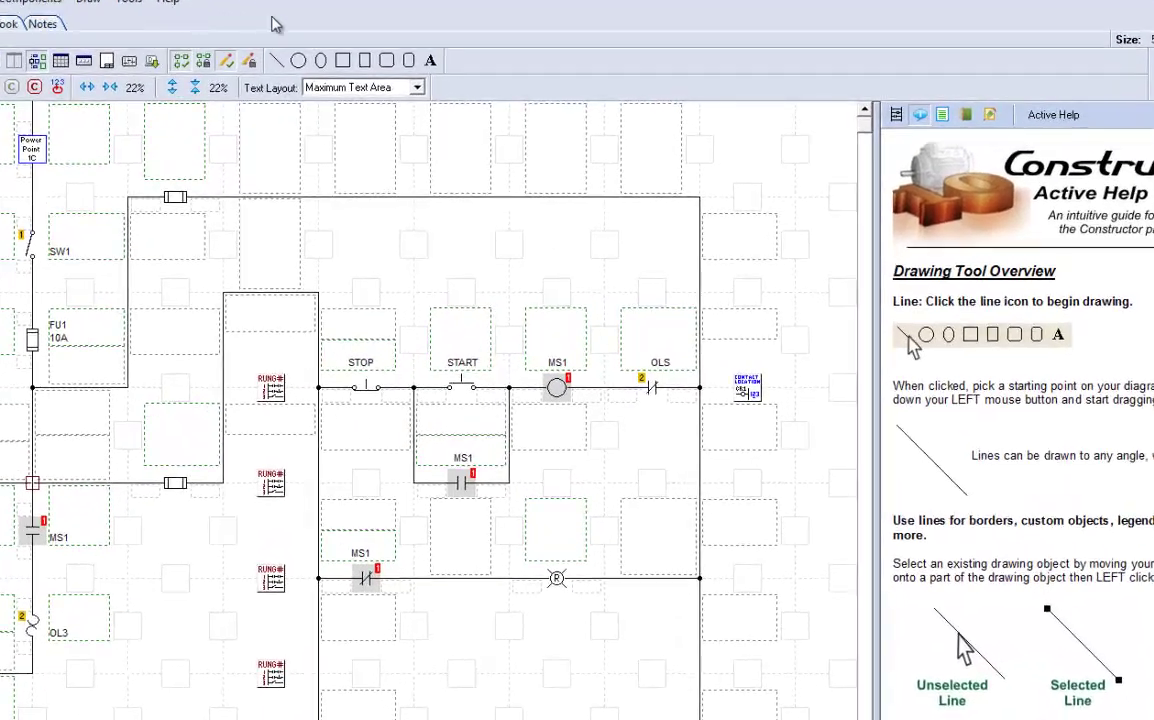
Step: Open the ladder diagram's legend for editing
{"action": "mouse_move", "coordinate": [108, 62]}
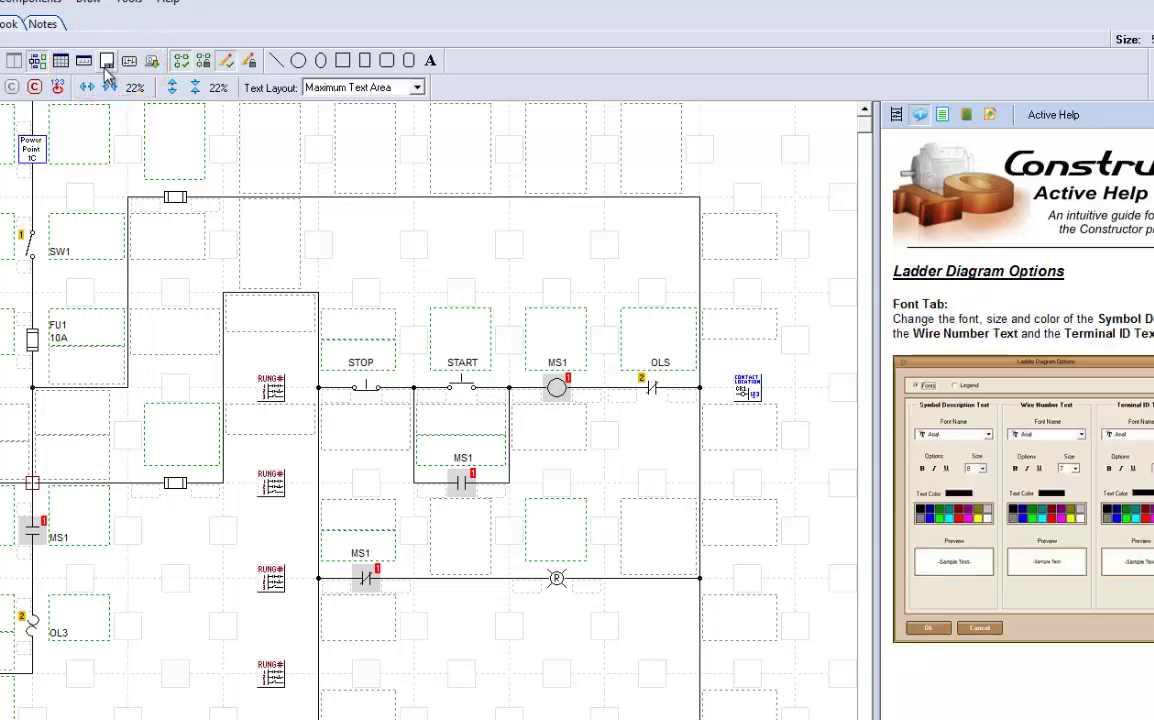
{"action": "left_click", "coordinate": [106, 64]}
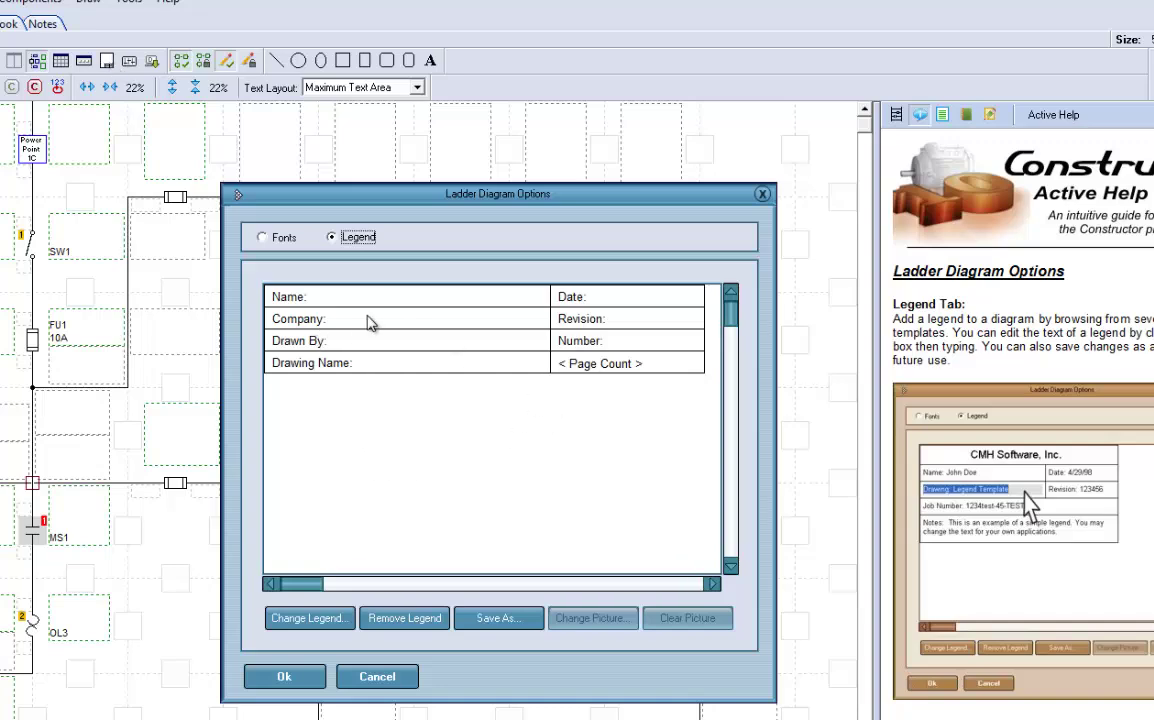
Step: Enter the student's name in the legend's Name field
{"action": "left_click", "coordinate": [330, 297]}
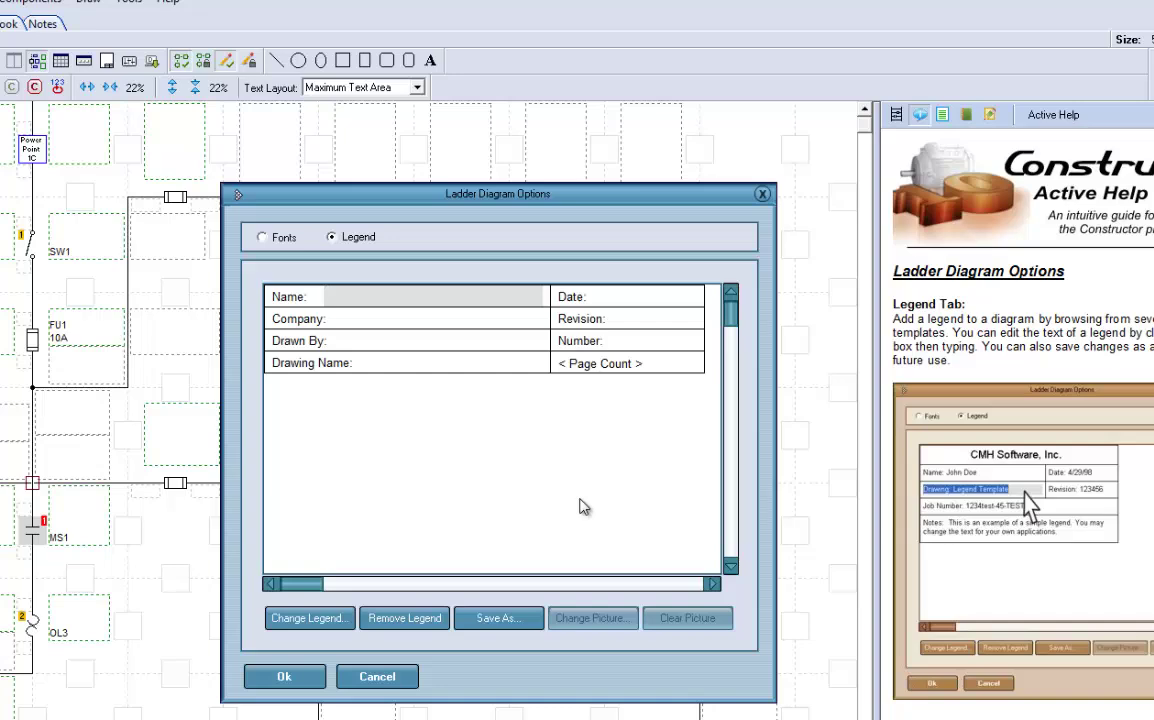
{"action": "type", "text": "A. Great Student"}
{"action": "key", "text": "Return"}
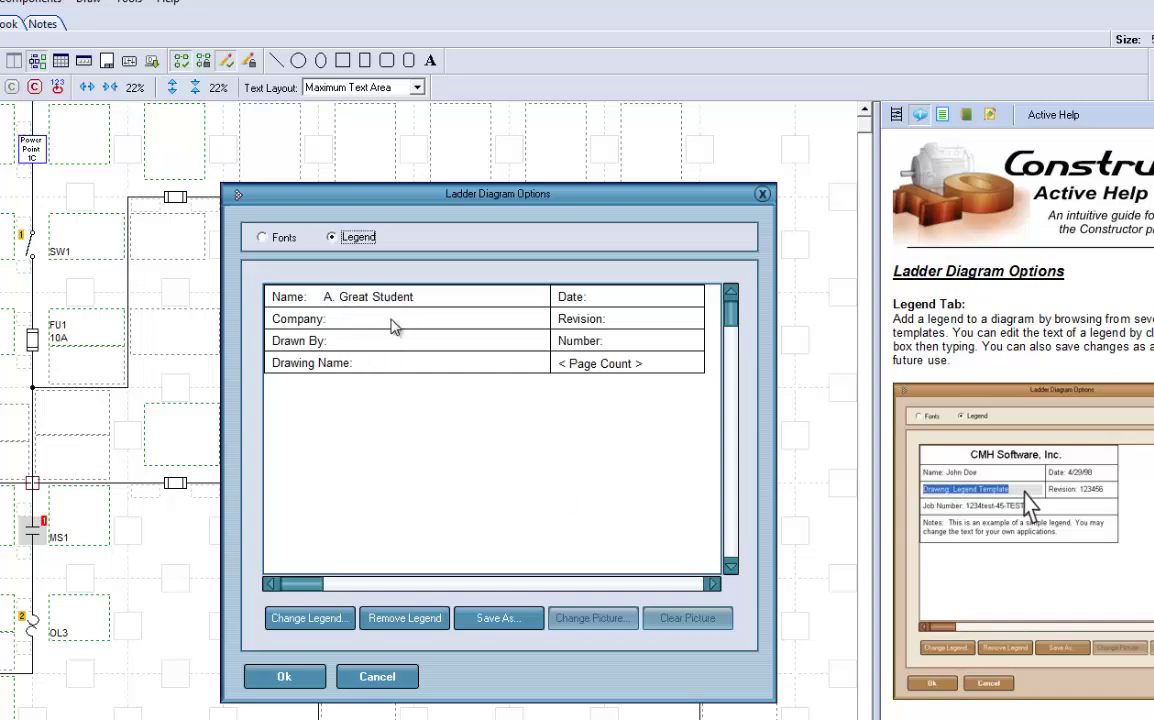
Step: Replace the legend's Name entry with "Project One"
{"action": "left_click", "coordinate": [418, 300]}
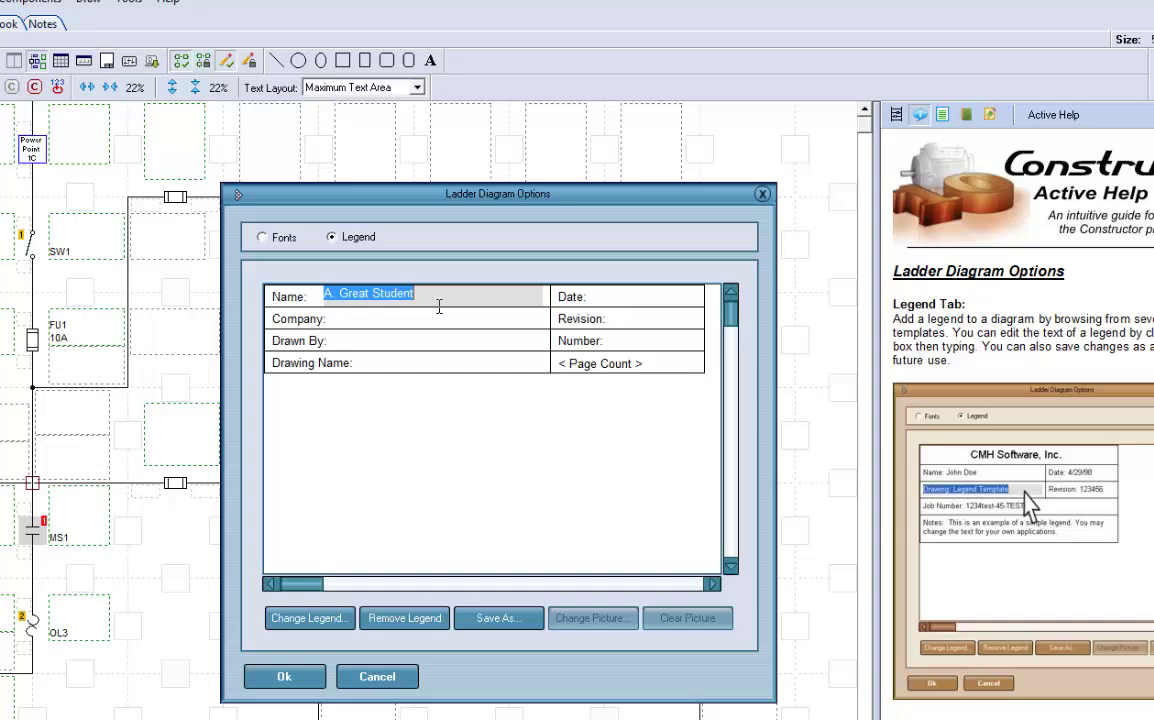
{"action": "key", "text": "BackSpace"}
{"action": "type", "text": "P"}
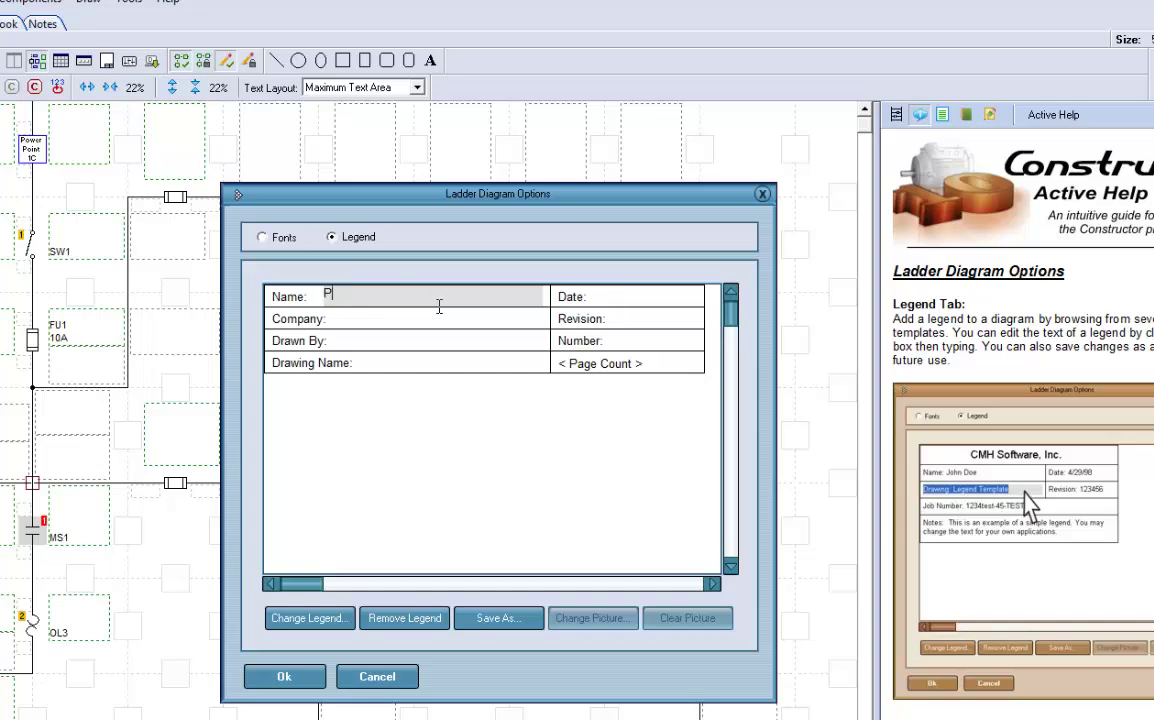
{"action": "type", "text": "roject One"}
{"action": "key", "text": "Return"}
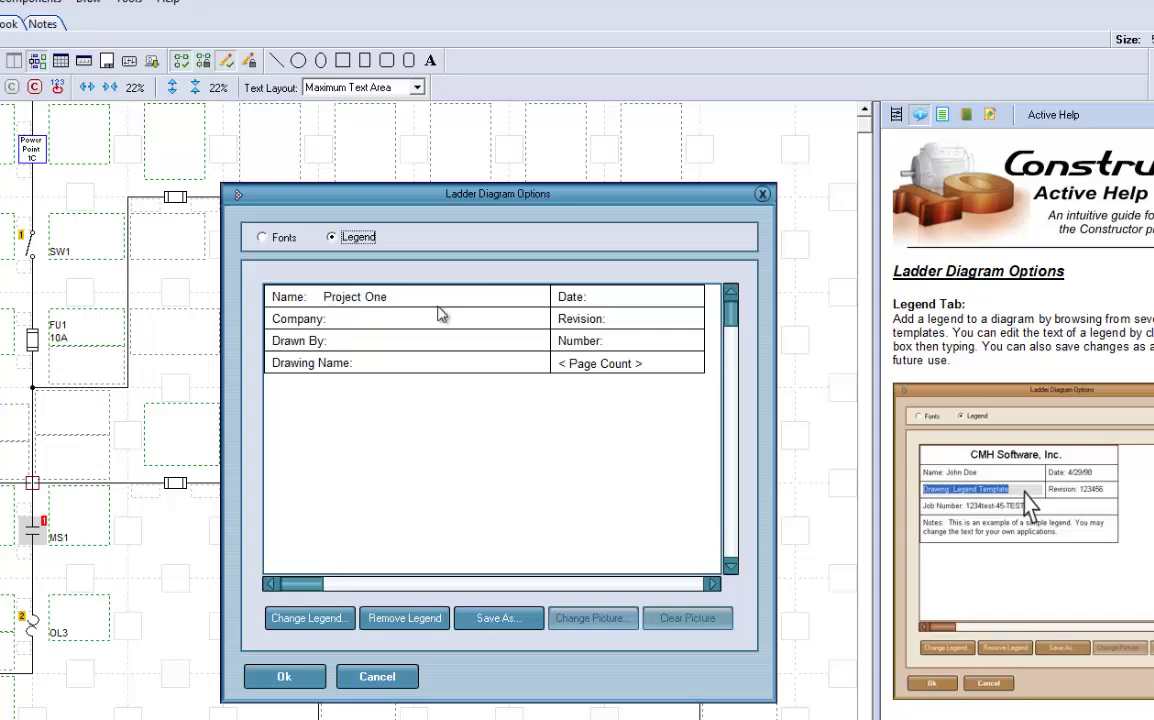
Step: Set the legend's Company to "Long Beach City College" and fill in Drawn By with the student's name
{"action": "left_click", "coordinate": [439, 318]}
{"action": "type", "text": "Lon"}
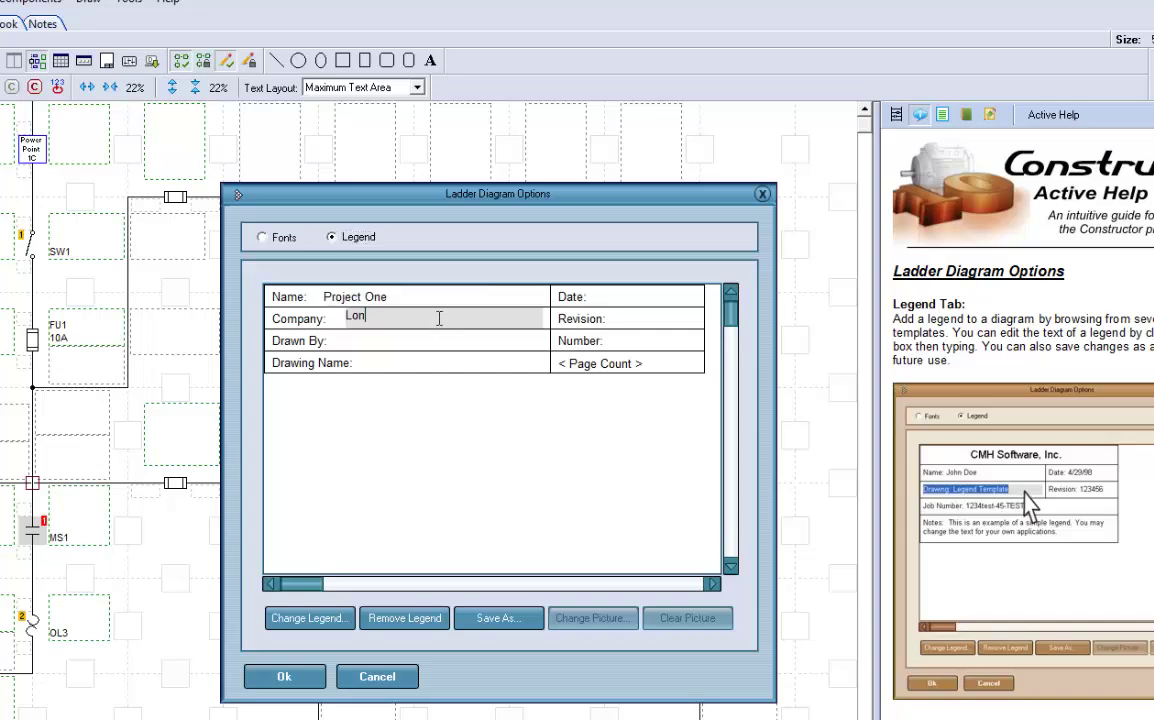
{"action": "type", "text": "g Beach City College"}
{"action": "key", "text": "Return"}
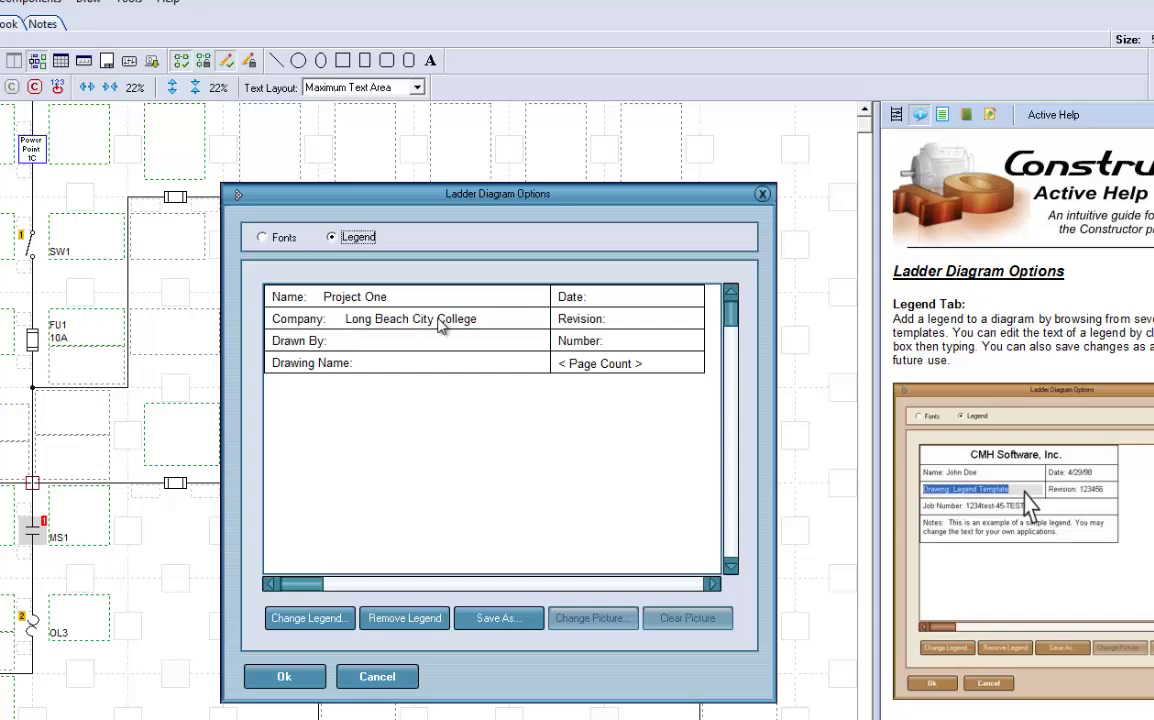
{"action": "left_click", "coordinate": [432, 347]}
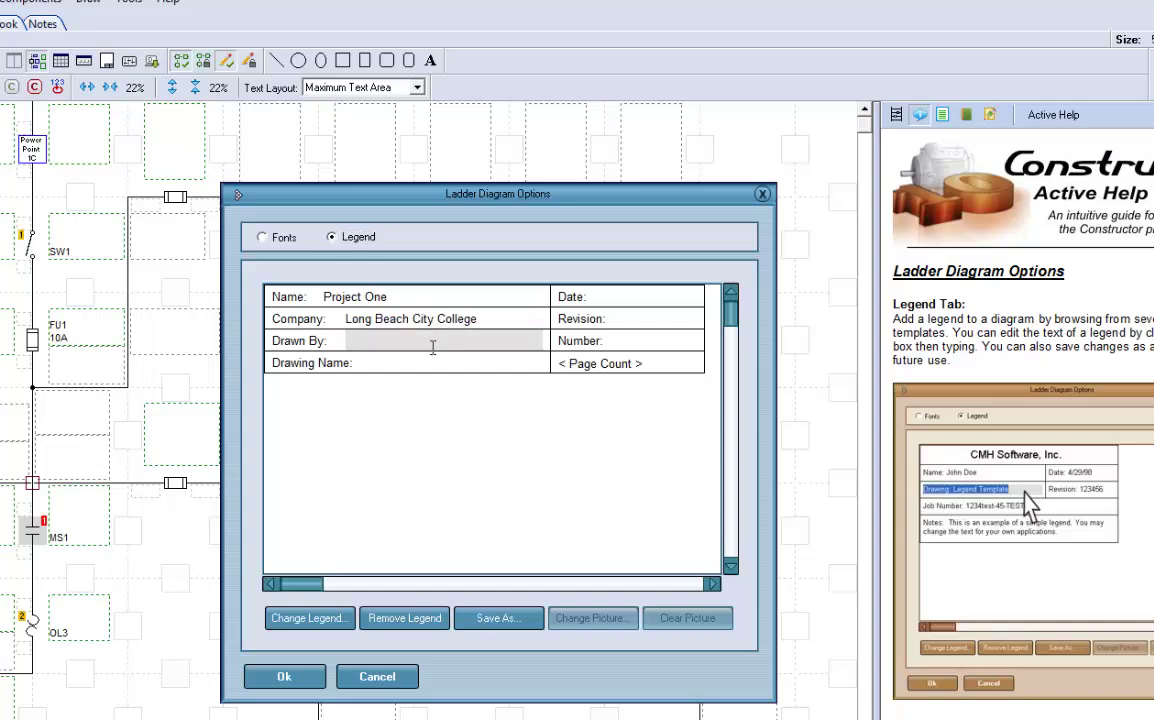
{"action": "type", "text": "A. Great Student"}
Step: Set the legend's Drawing Name to "Project1.lad" and its Date to 4/9/13
{"action": "left_click", "coordinate": [420, 365]}
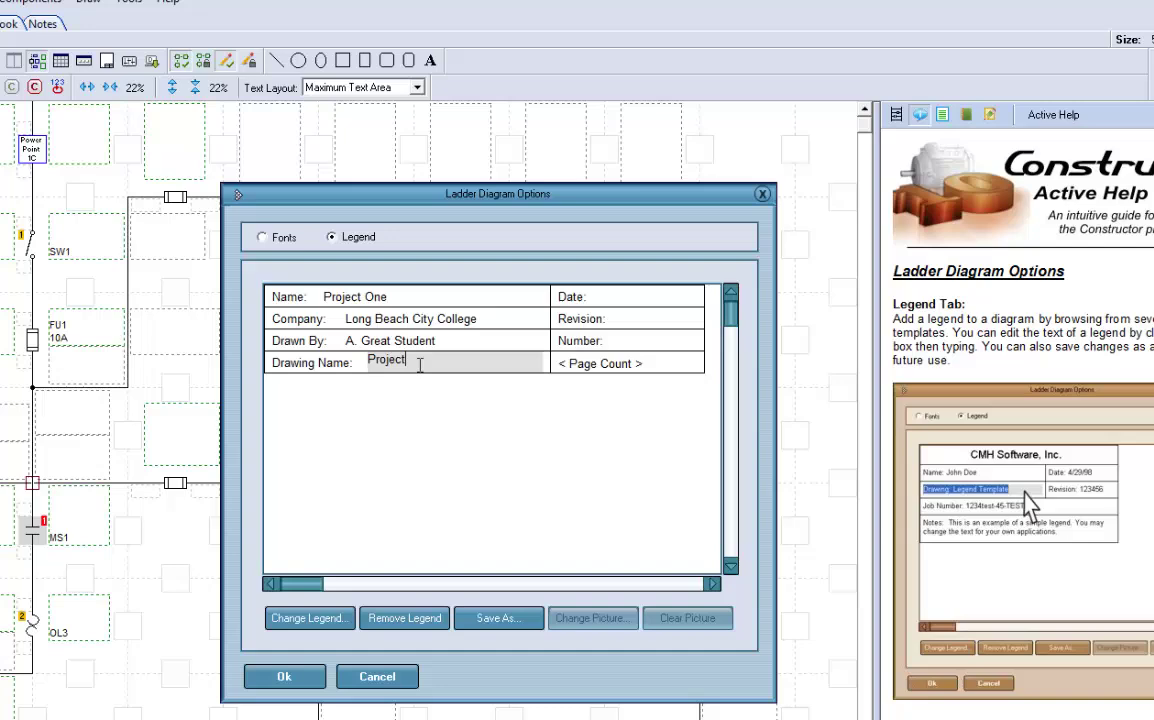
{"action": "type", "text": ".lad"}
{"action": "left_click", "coordinate": [626, 293]}
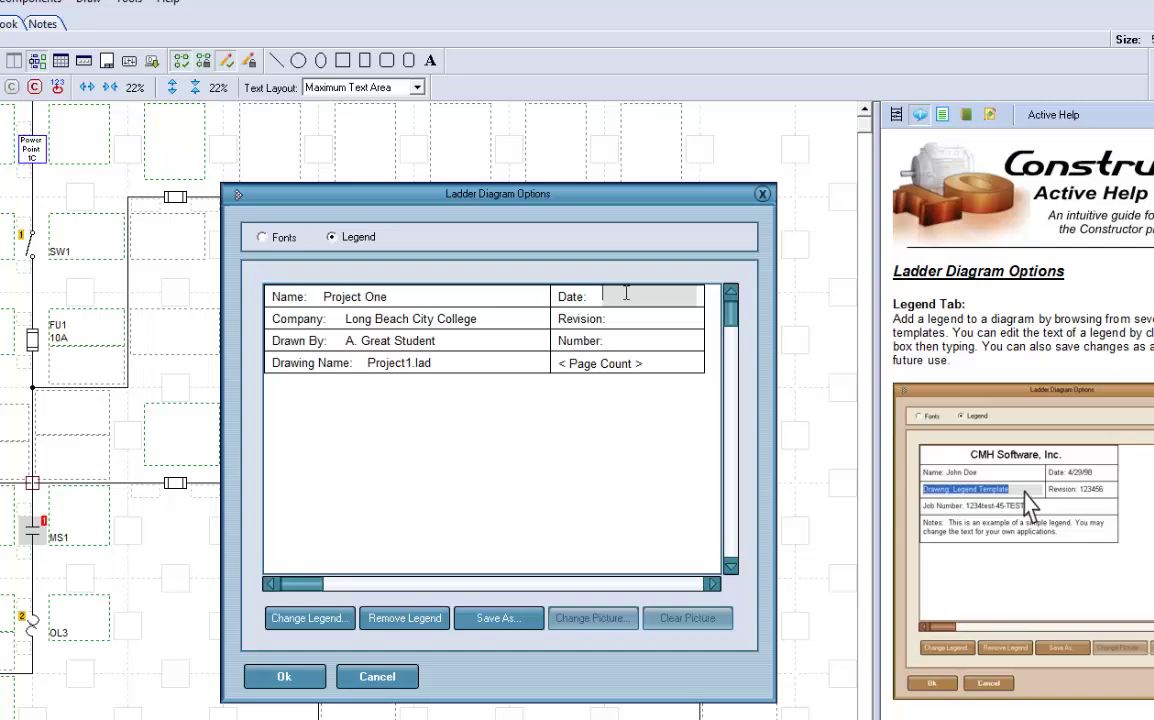
{"action": "type", "text": "4/9/13"}
Step: Set both the Revision and the Number in the legend to 1
{"action": "left_click", "coordinate": [630, 317]}
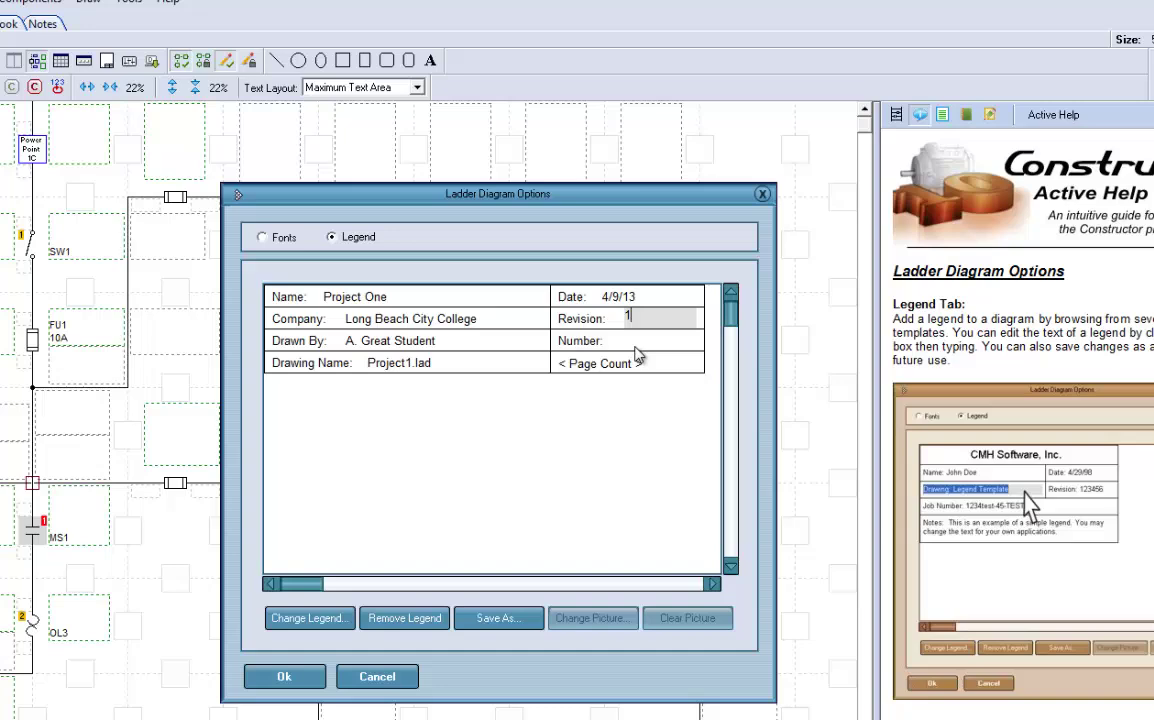
{"action": "type", "text": "1"}
{"action": "left_click", "coordinate": [645, 341]}
{"action": "type", "text": "1"}
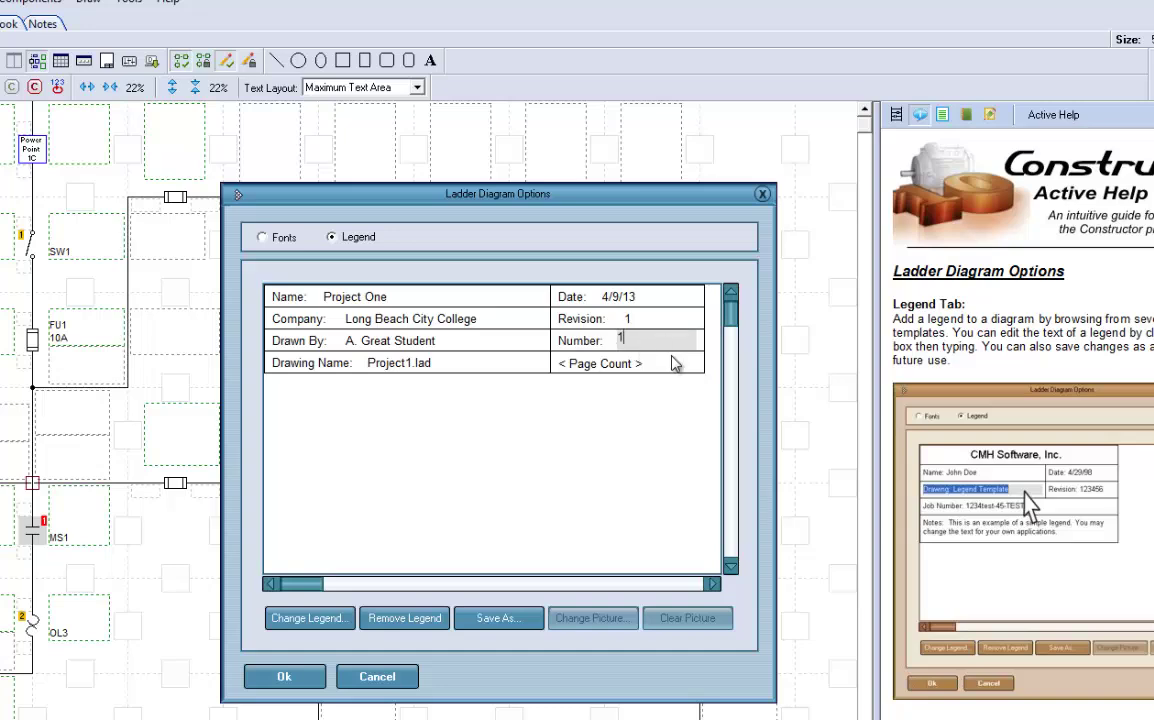
{"action": "left_click", "coordinate": [605, 437]}
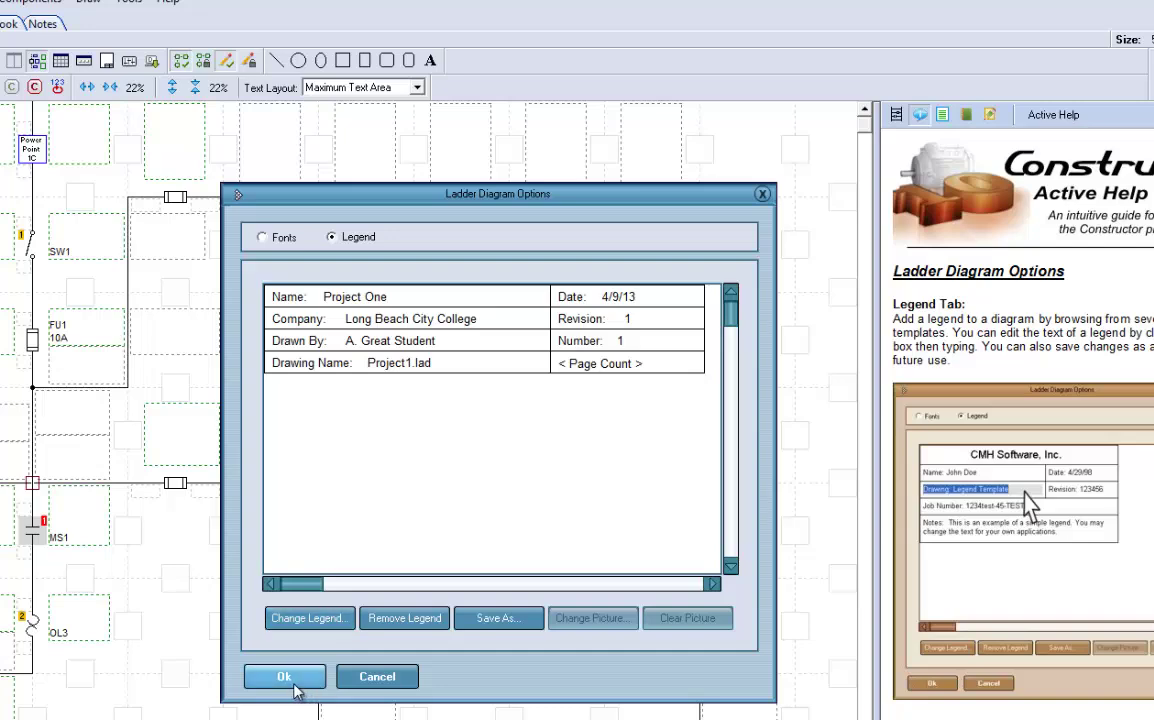
Step: Save the completed legend as a new legend file named "My Legend File"
{"action": "left_click", "coordinate": [495, 617]}
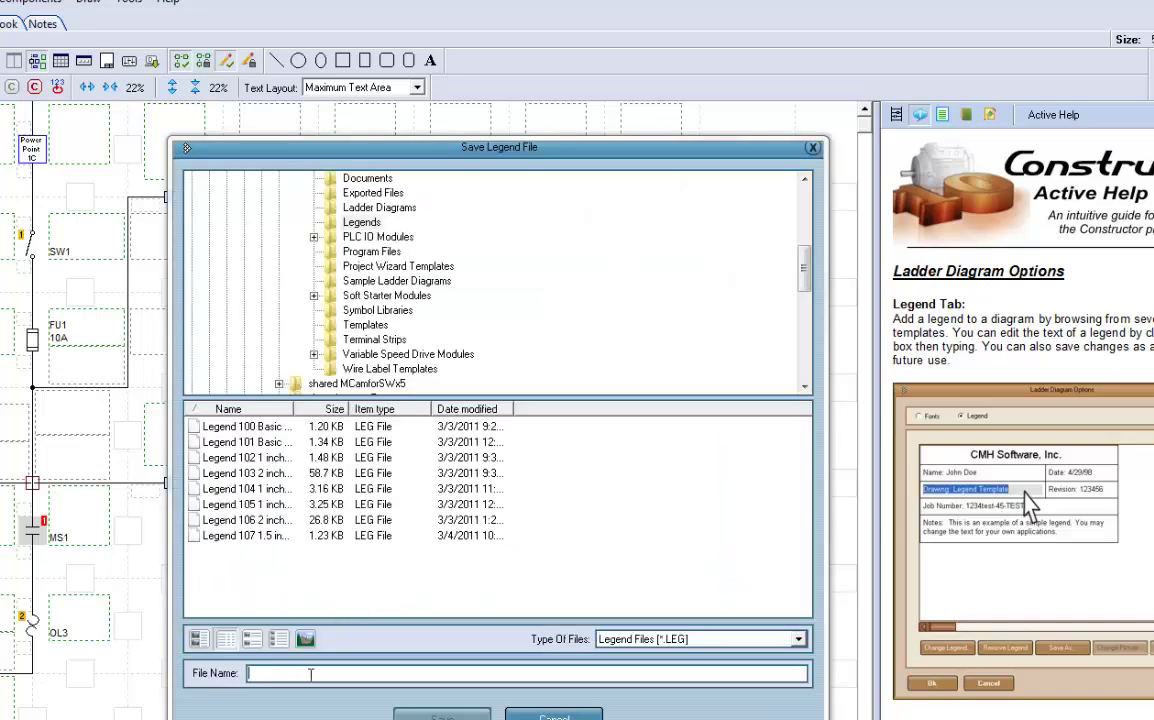
{"action": "type", "text": "My"}
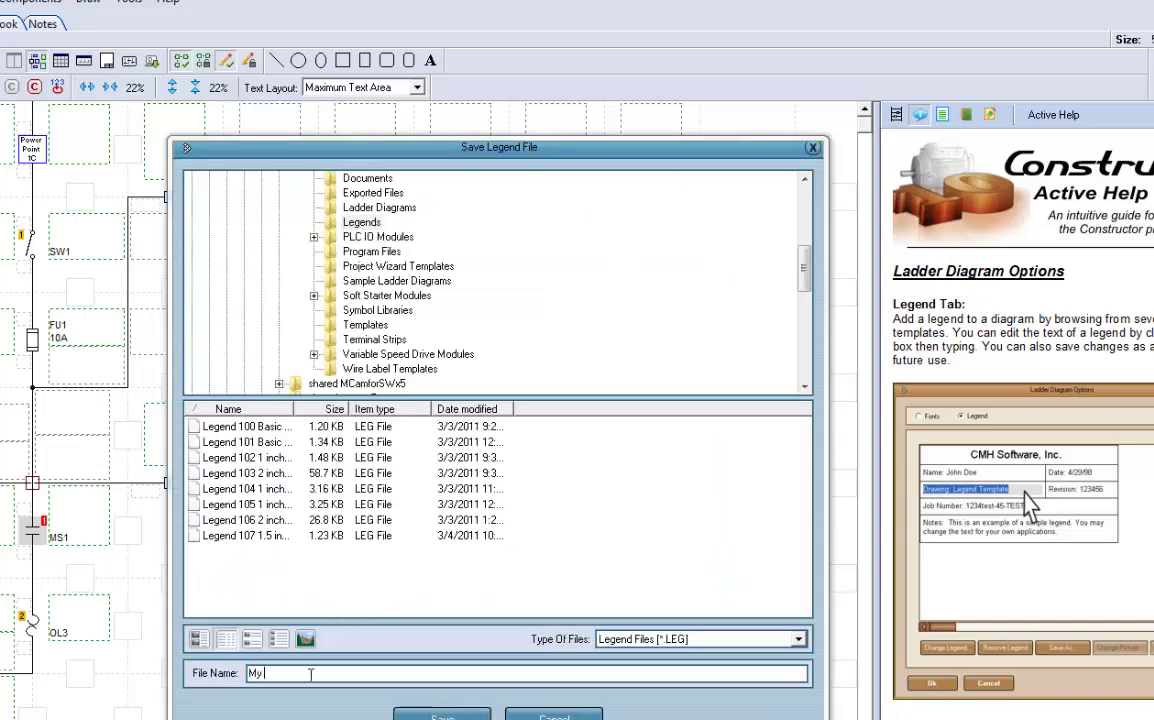
{"action": "type", "text": " Legend File"}
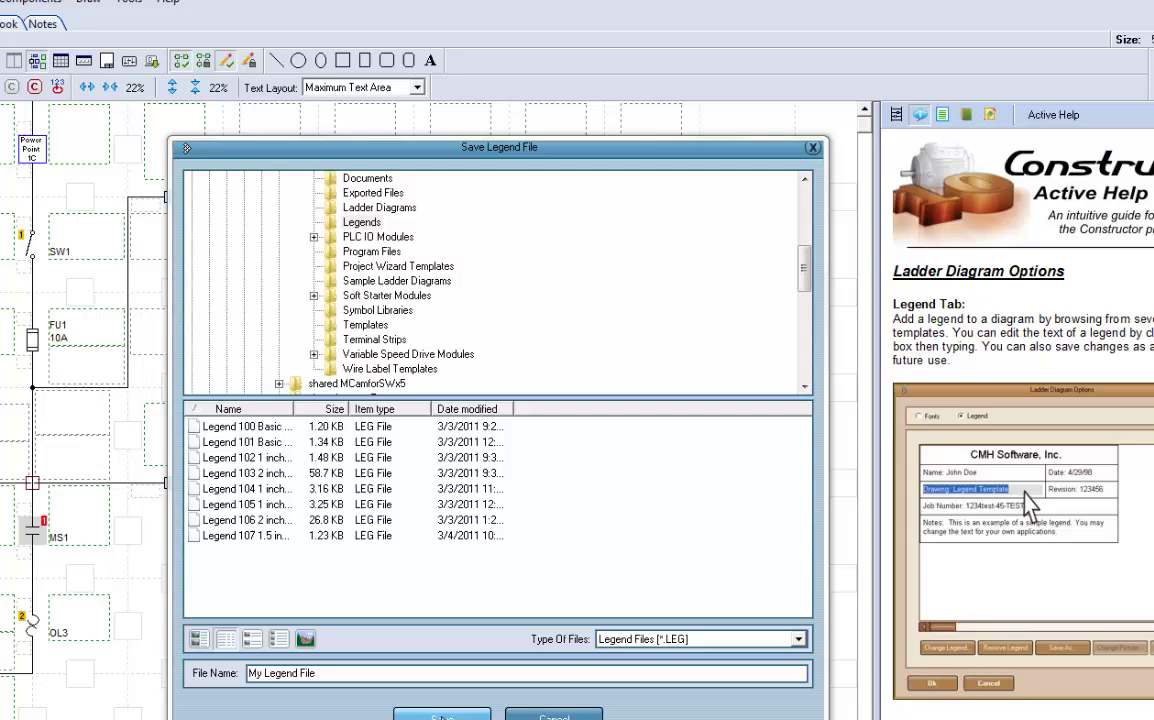
{"action": "left_click", "coordinate": [442, 716]}
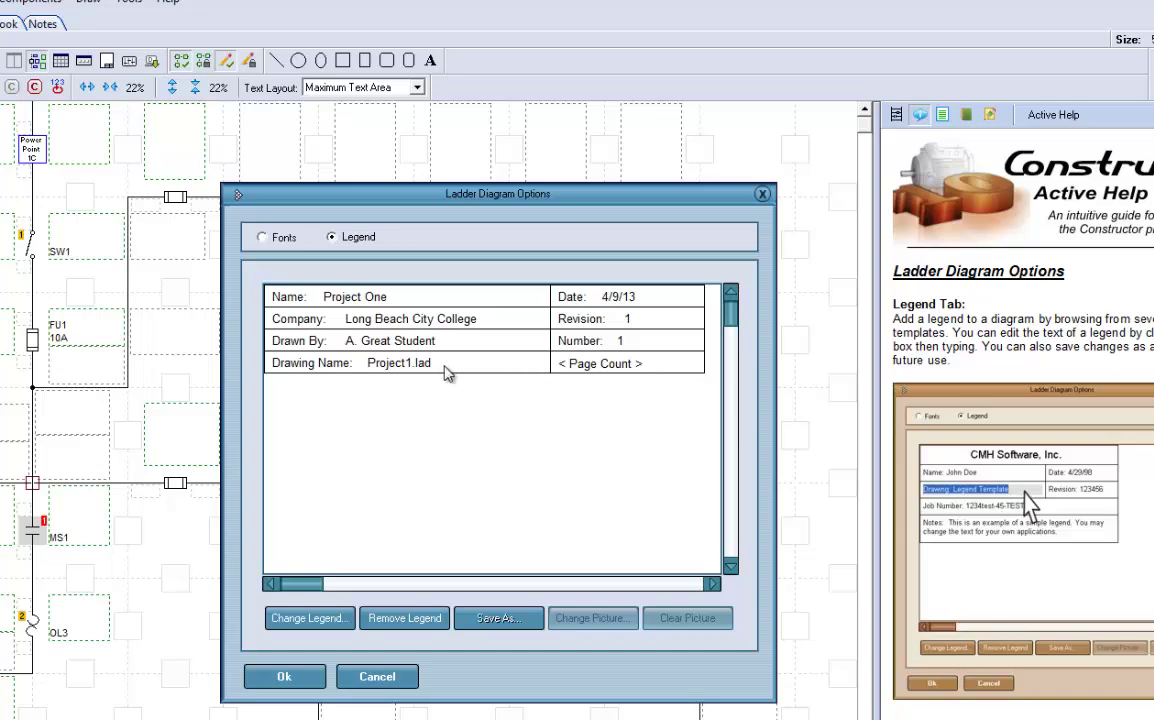
Step: Change the legend's Drawing Name to "ELECT 435A Day" and apply the legend to the diagram
{"action": "left_click", "coordinate": [447, 368]}
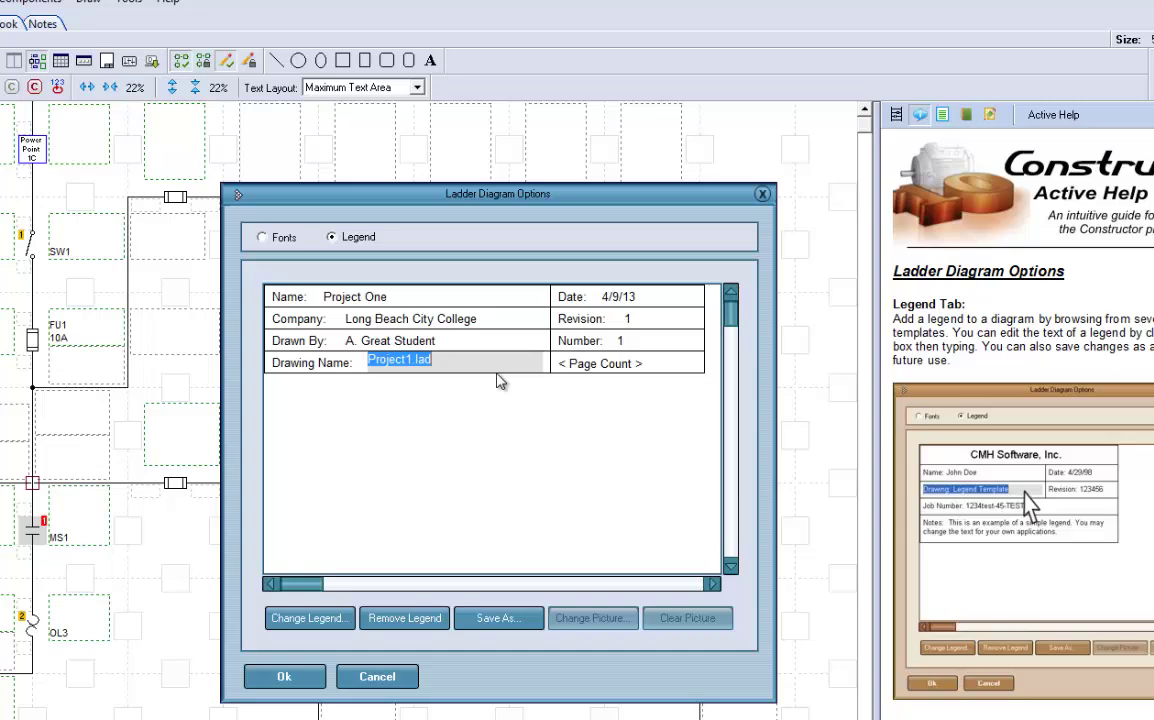
{"action": "type", "text": "ELECT "}
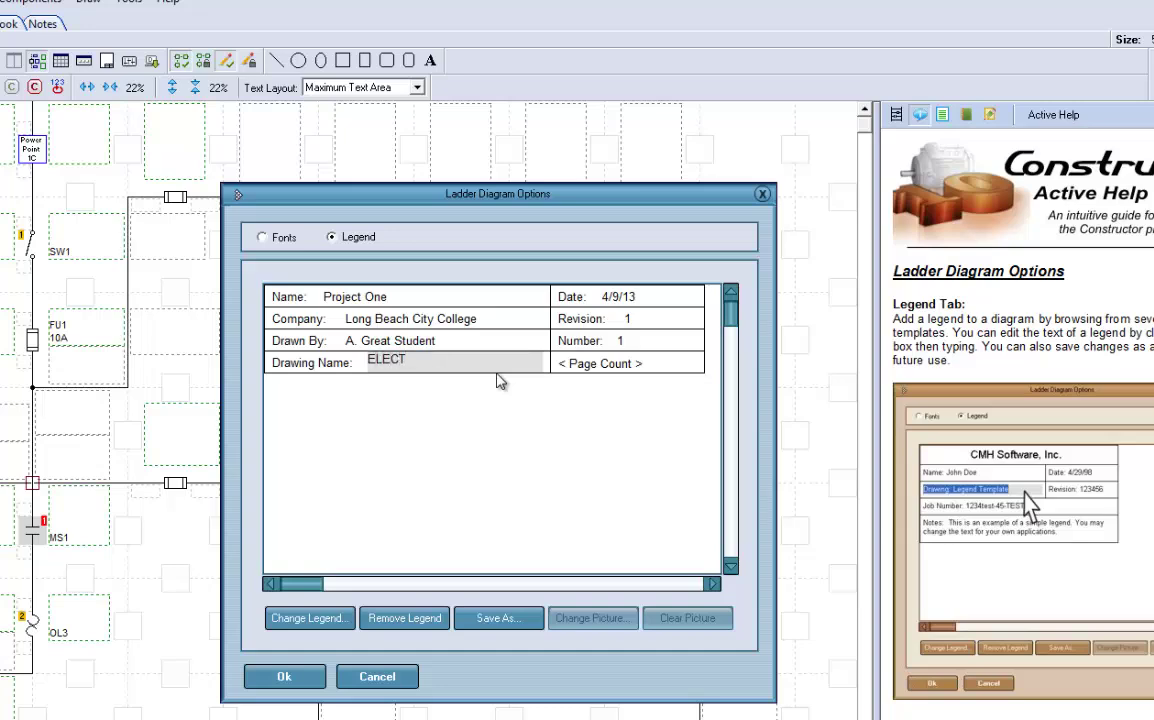
{"action": "type", "text": "435A Dayu"}
{"action": "left_click", "coordinate": [498, 380]}
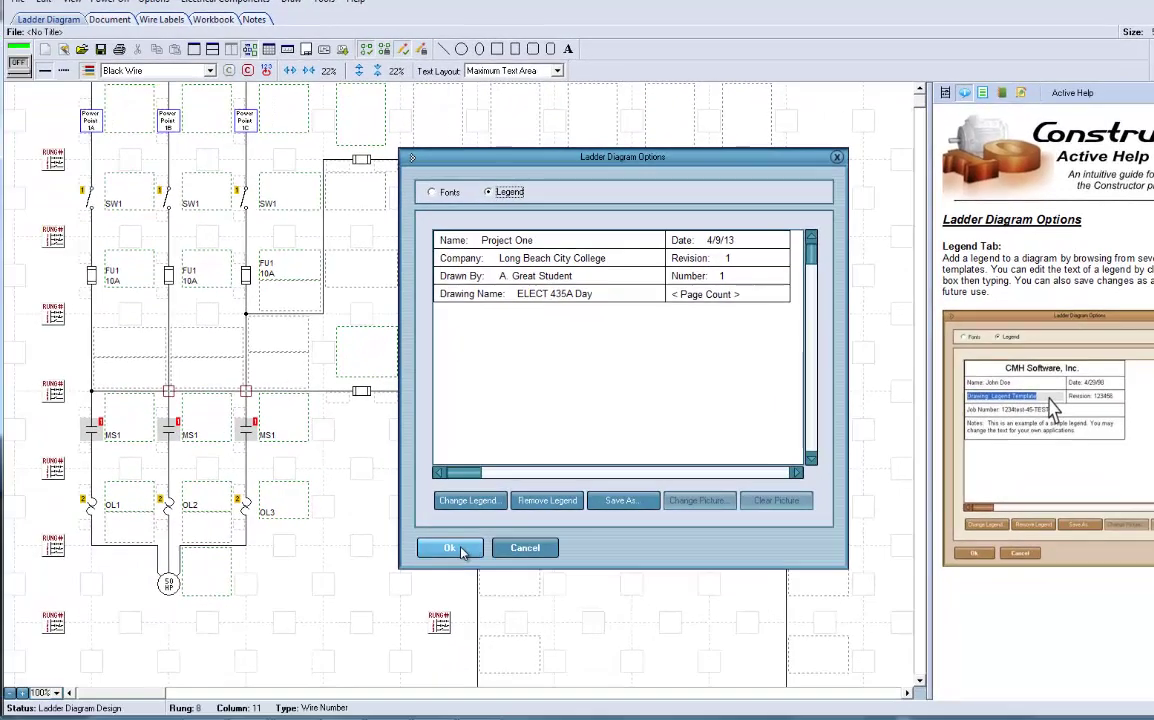
{"action": "left_click", "coordinate": [450, 548]}
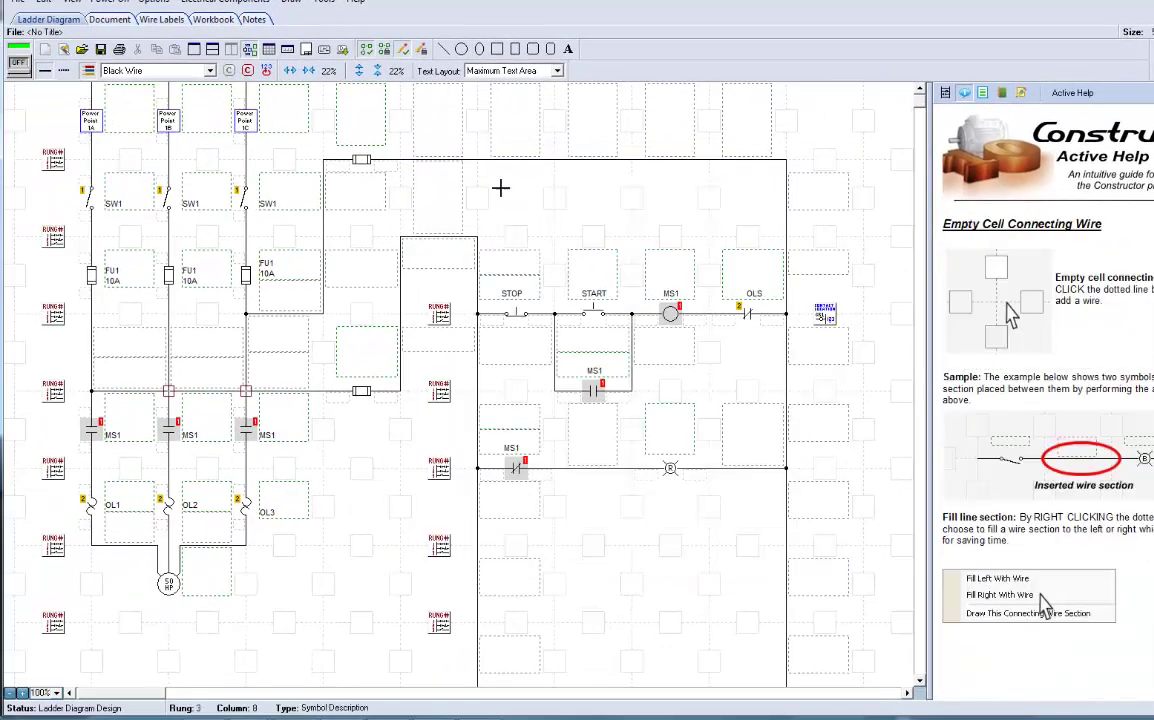
Step: Open the print preview for the ladder diagram
{"action": "left_click", "coordinate": [18, 3]}
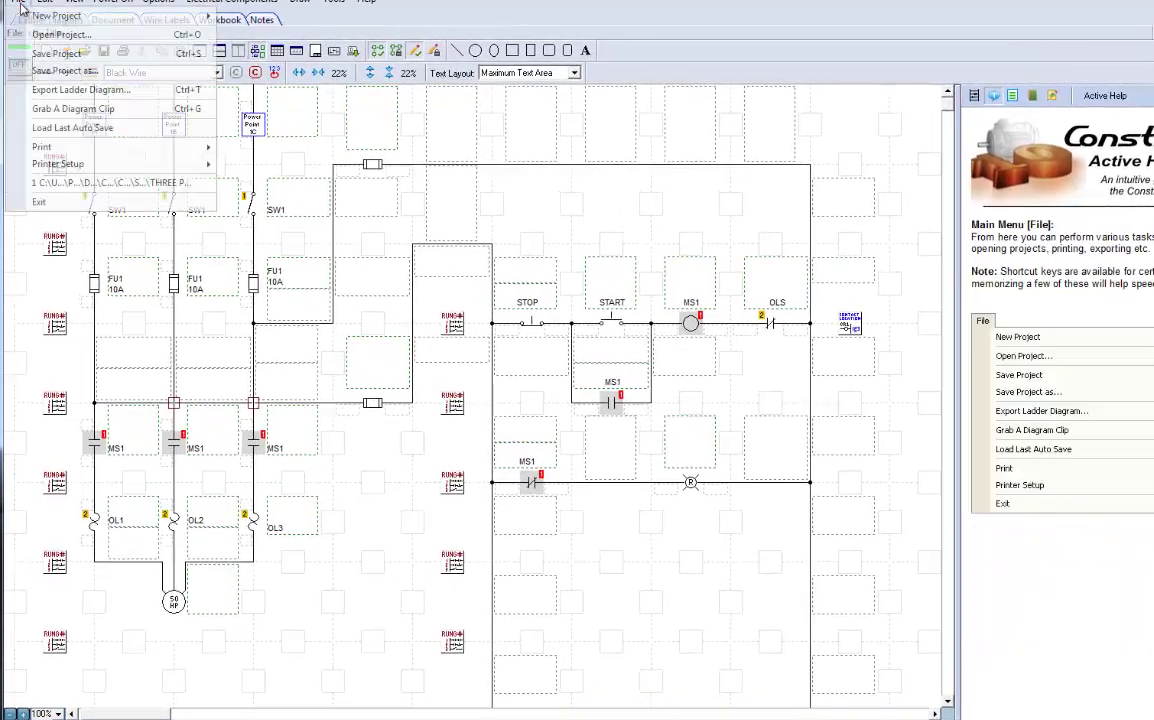
{"action": "mouse_move", "coordinate": [45, 146]}
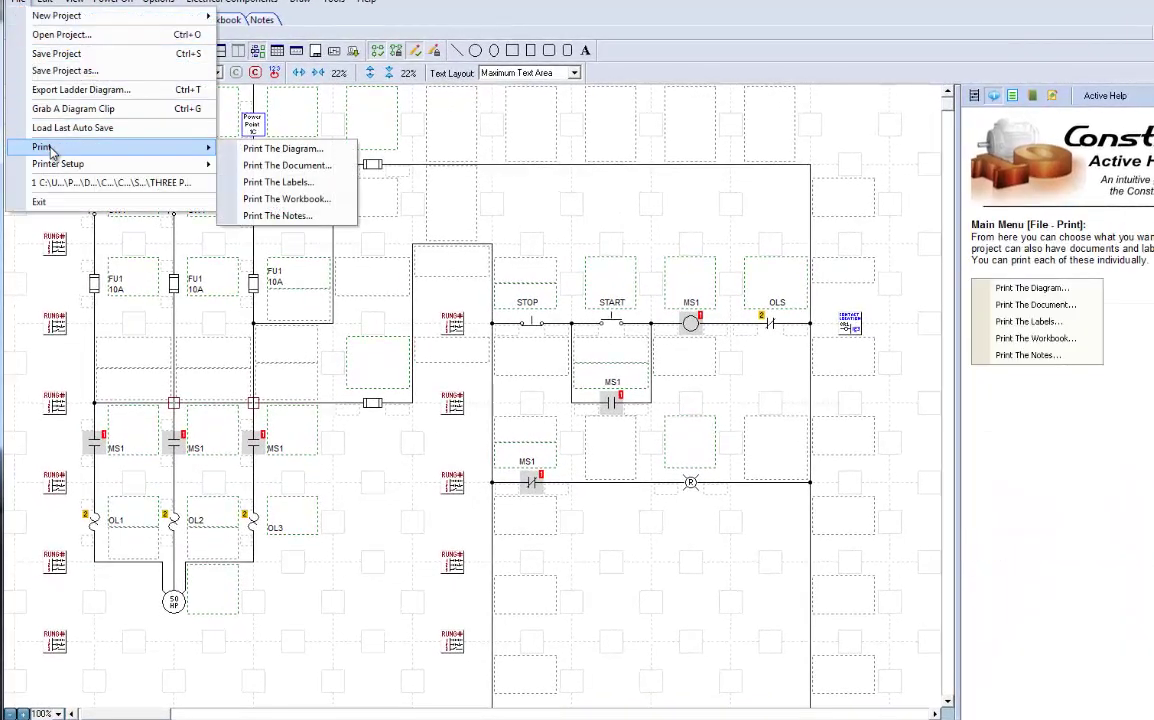
{"action": "left_click", "coordinate": [280, 149]}
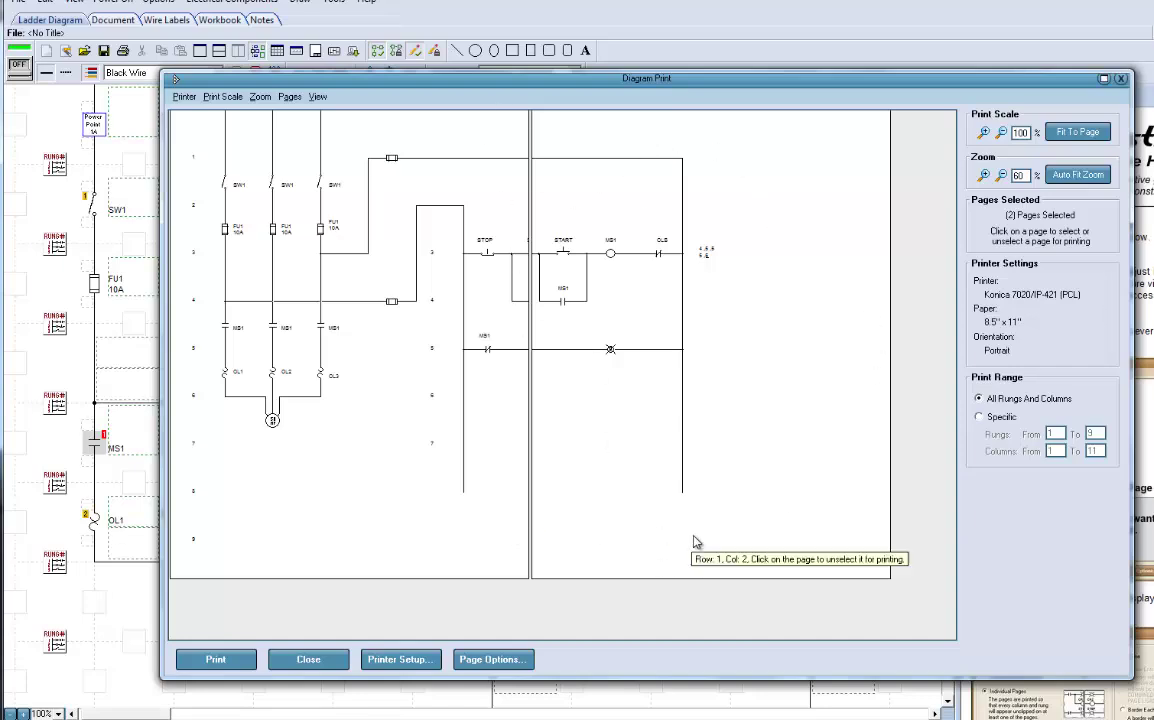
Step: Unselect both diagram pages for printing and select them again
{"action": "left_click", "coordinate": [428, 549]}
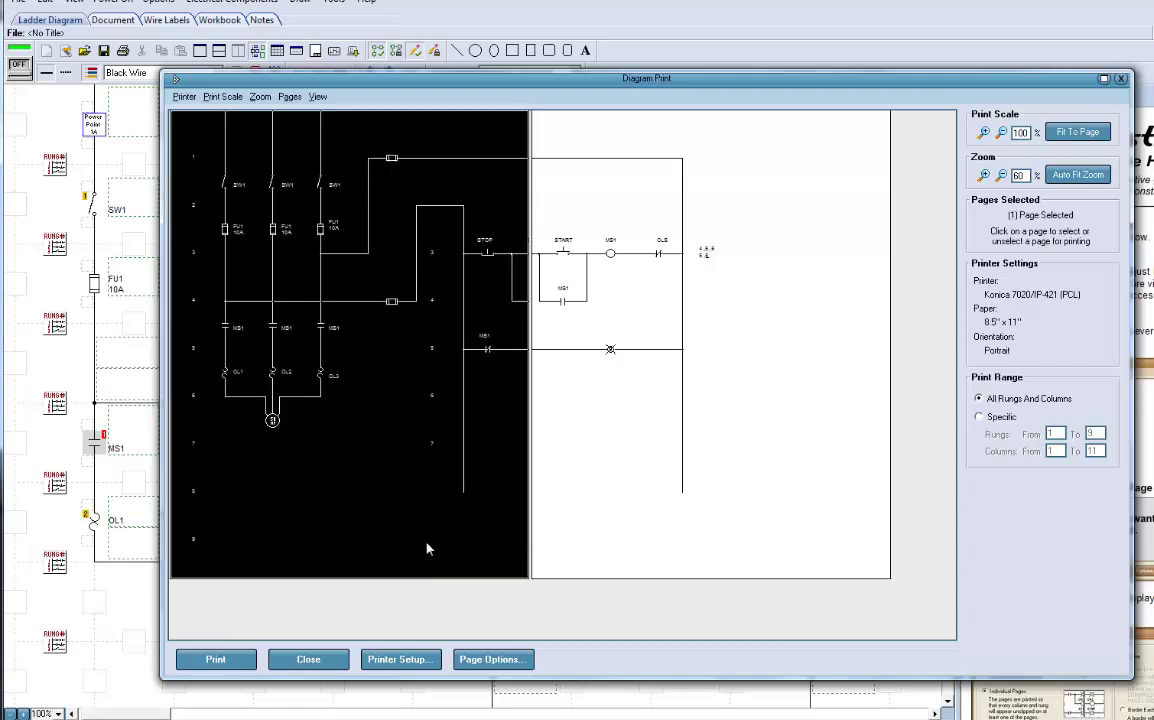
{"action": "left_click", "coordinate": [619, 539]}
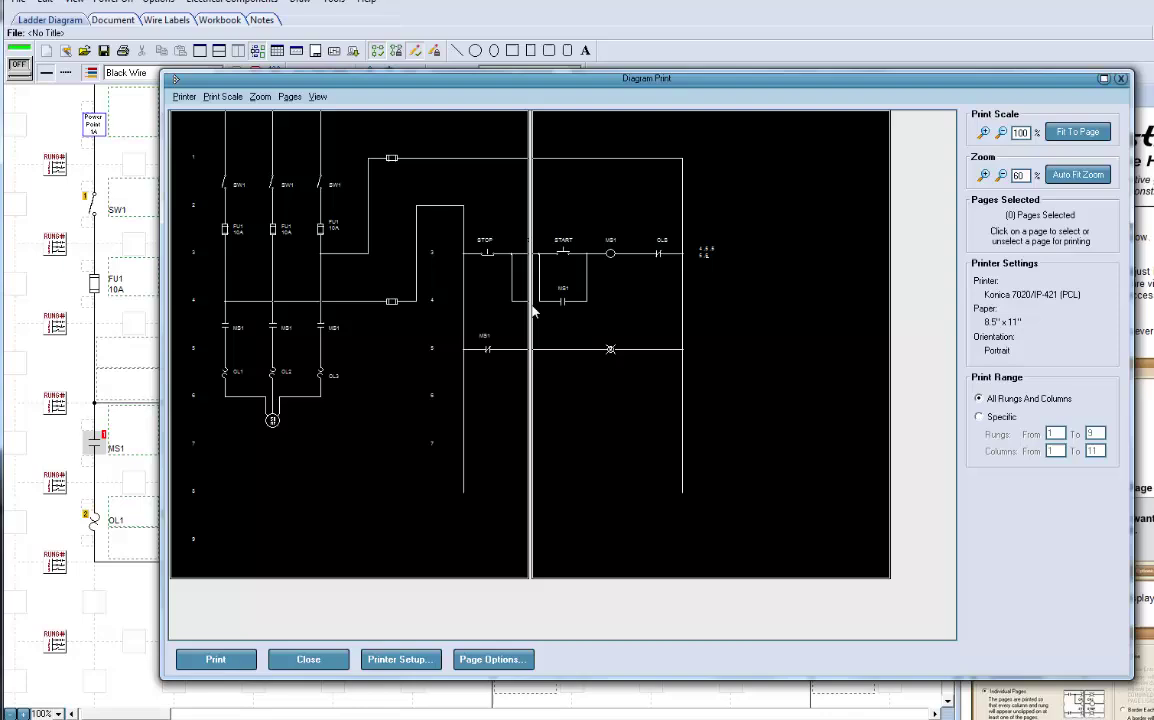
{"action": "left_click", "coordinate": [600, 460]}
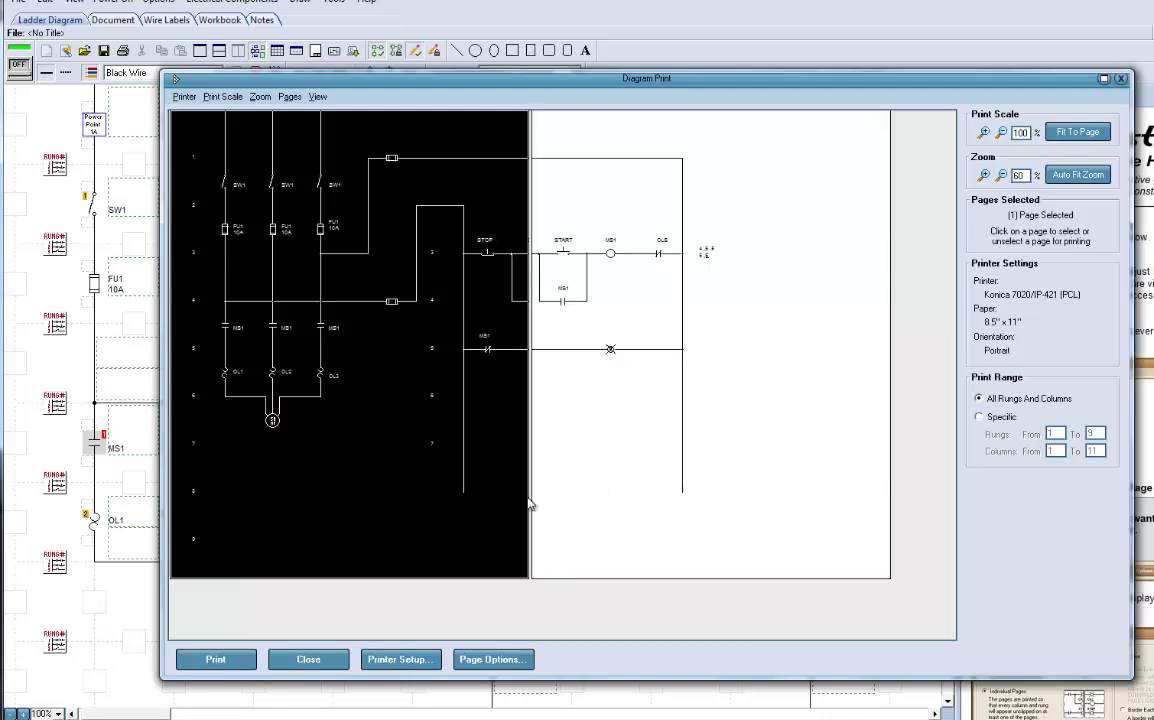
{"action": "left_click", "coordinate": [480, 452]}
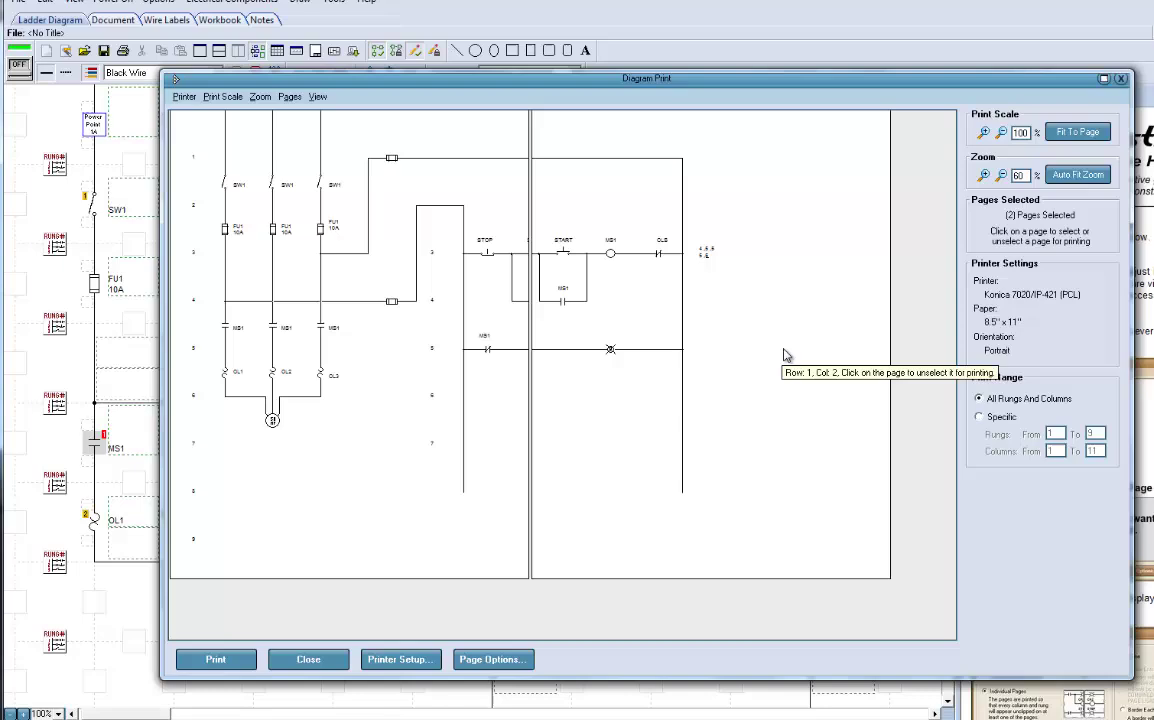
Step: Reduce the diagram's print scale in stages to 65% and set it back to 100%
{"action": "left_click", "coordinate": [1002, 133]}
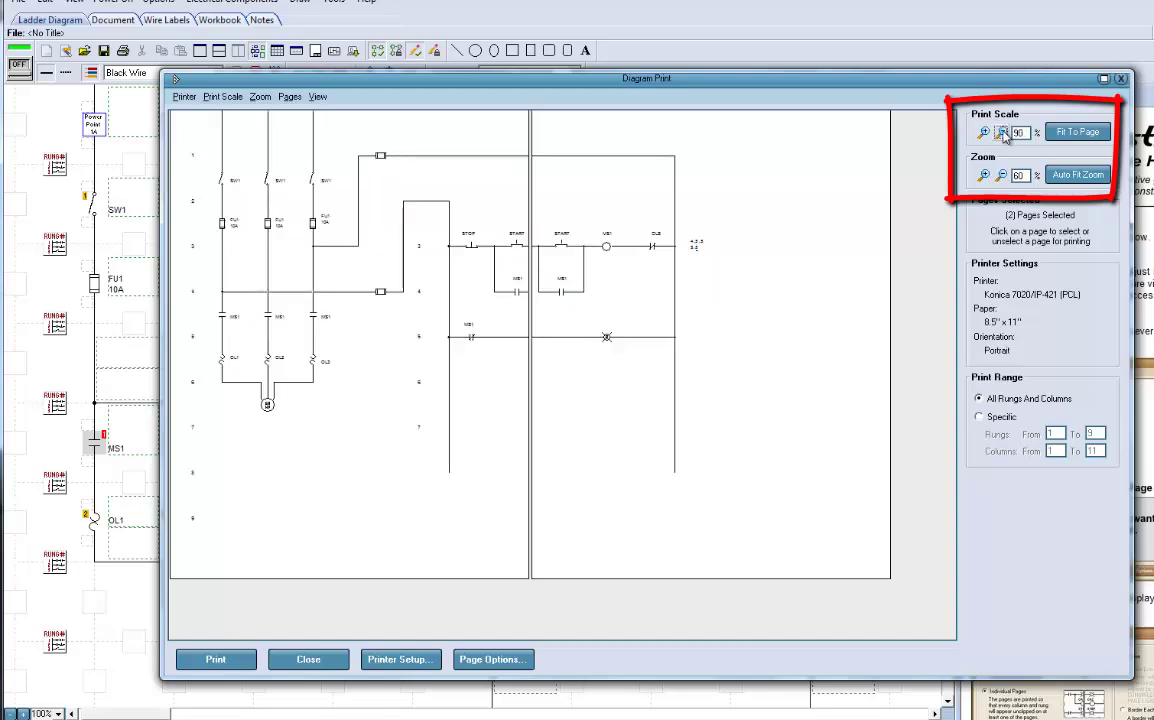
{"action": "left_click", "coordinate": [1002, 133]}
{"action": "left_click", "coordinate": [1002, 133]}
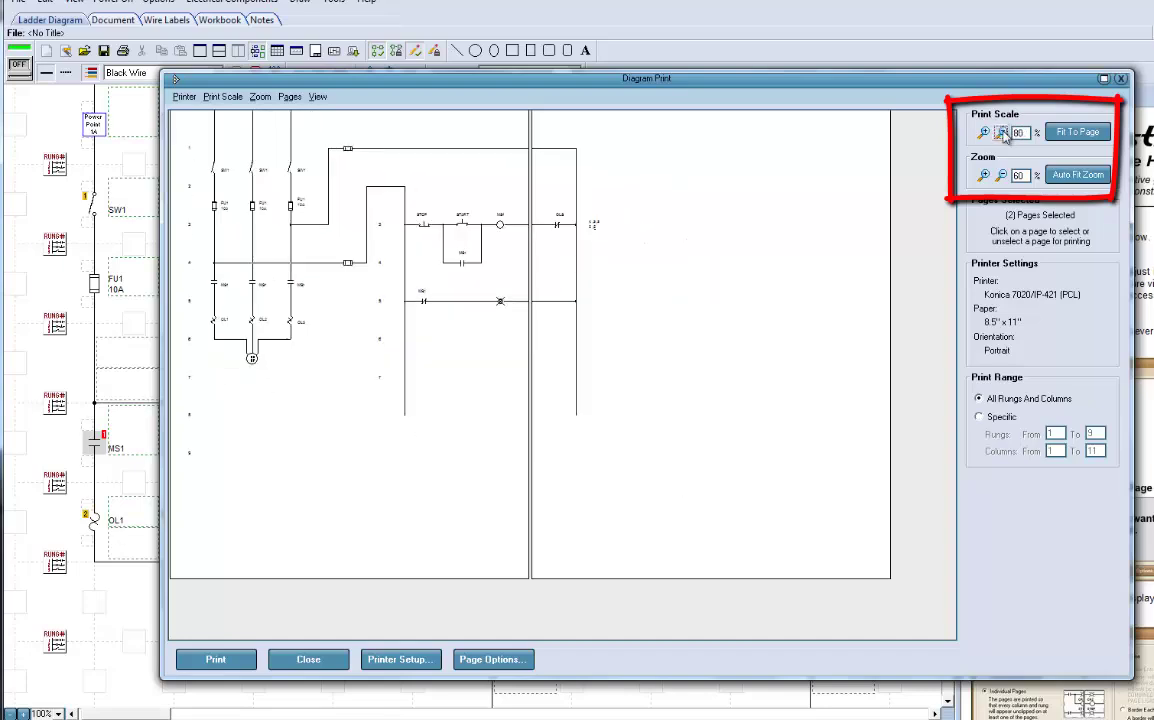
{"action": "left_click", "coordinate": [1002, 133]}
{"action": "left_click", "coordinate": [1002, 133]}
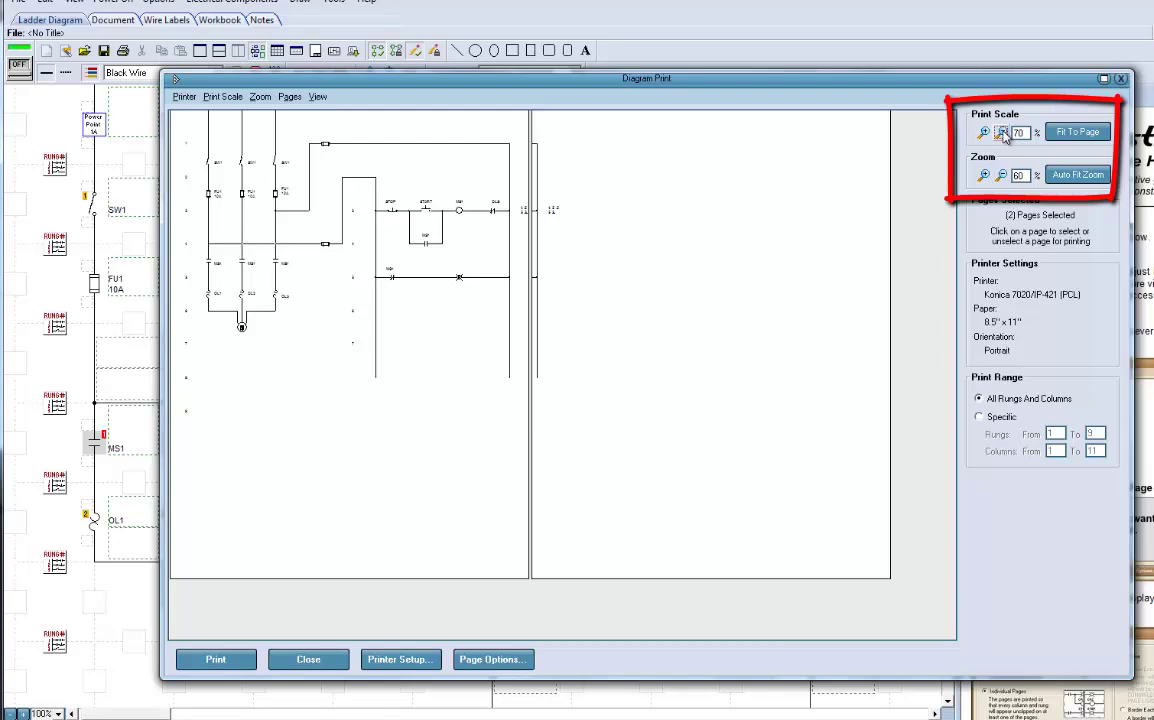
{"action": "left_click", "coordinate": [1002, 133]}
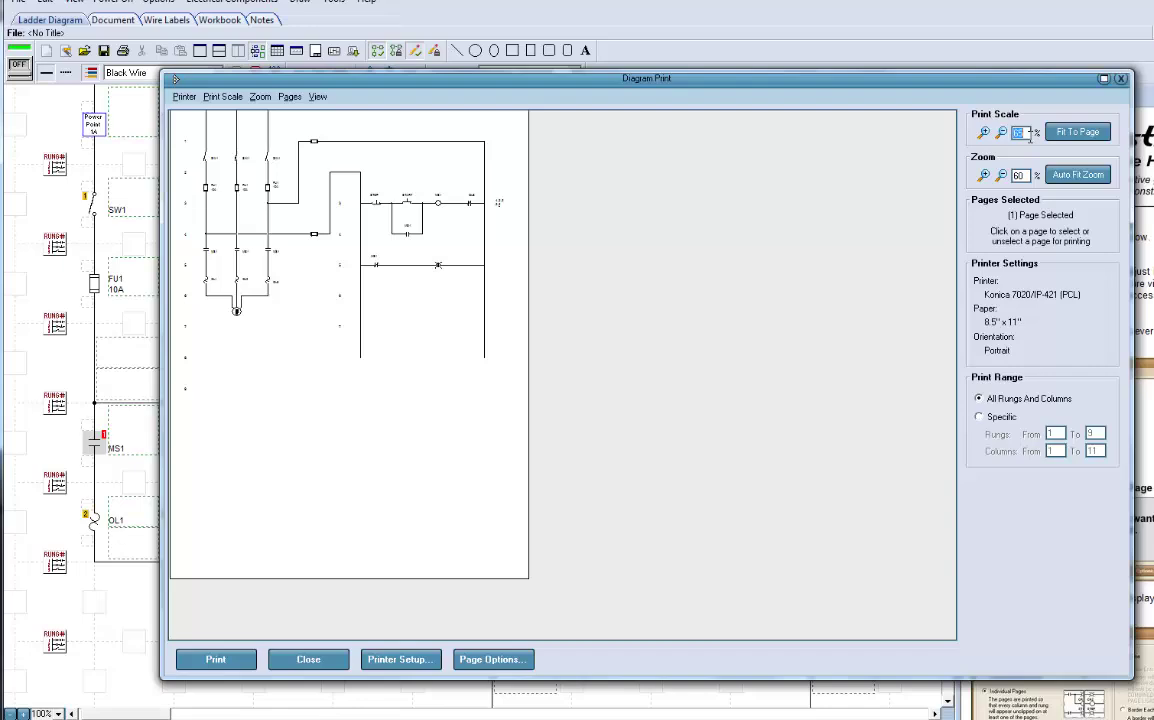
{"action": "key", "text": "Return"}
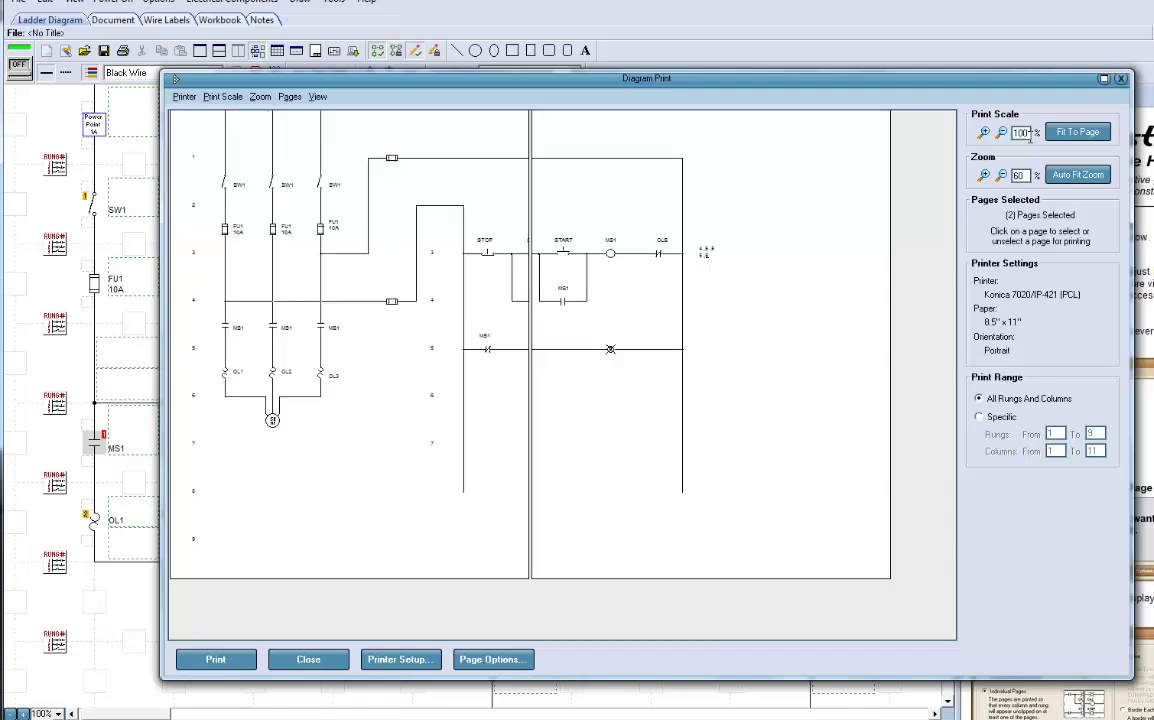
Step: Set the printer's page orientation to Landscape and reduce the diagram's print scale to 85%
{"action": "left_click", "coordinate": [395, 660]}
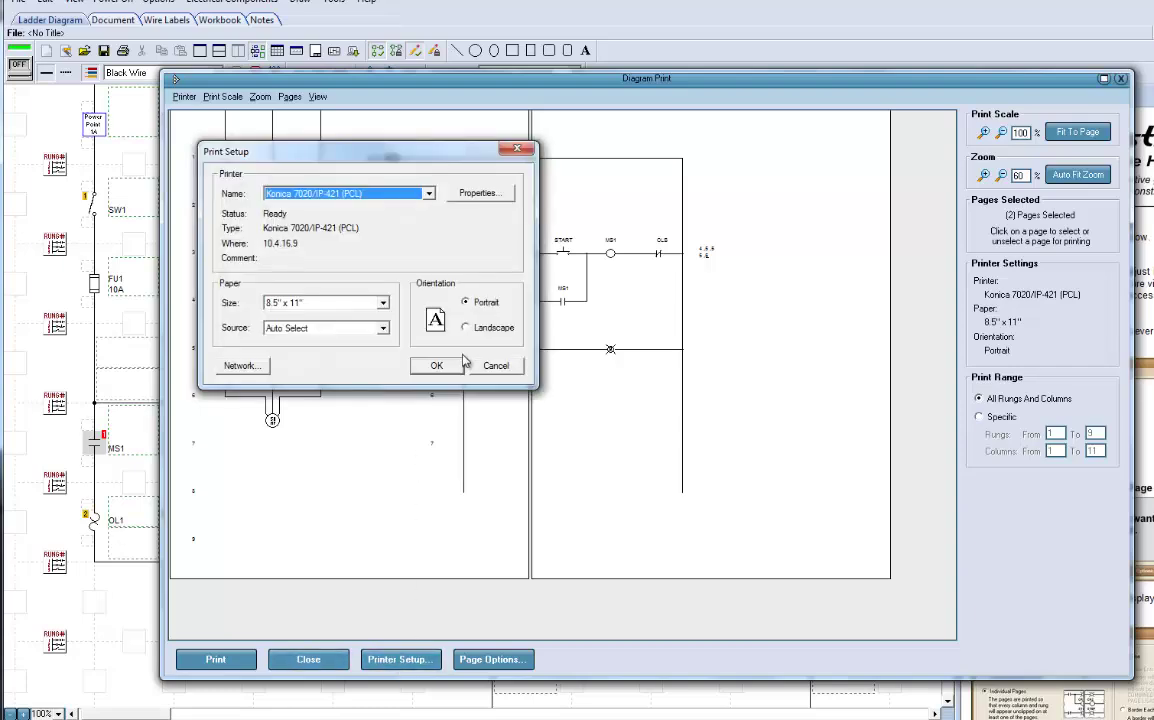
{"action": "left_click", "coordinate": [466, 329]}
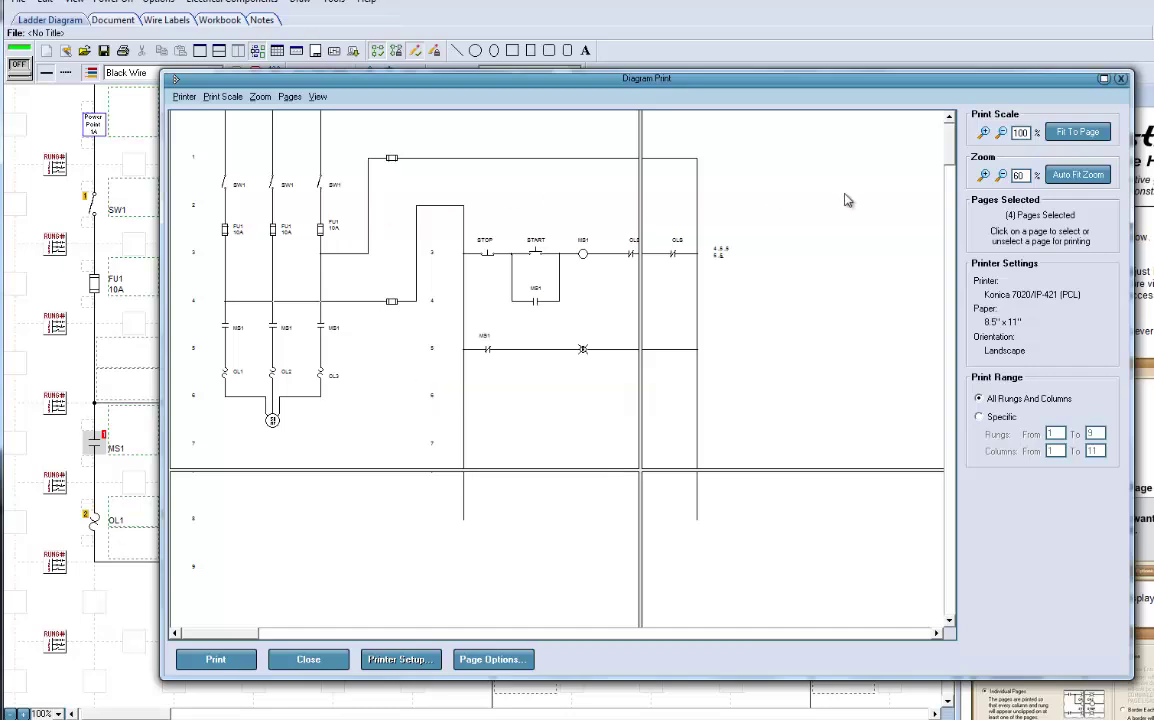
{"action": "double_click", "coordinate": [1021, 132]}
{"action": "left_click", "coordinate": [1001, 133]}
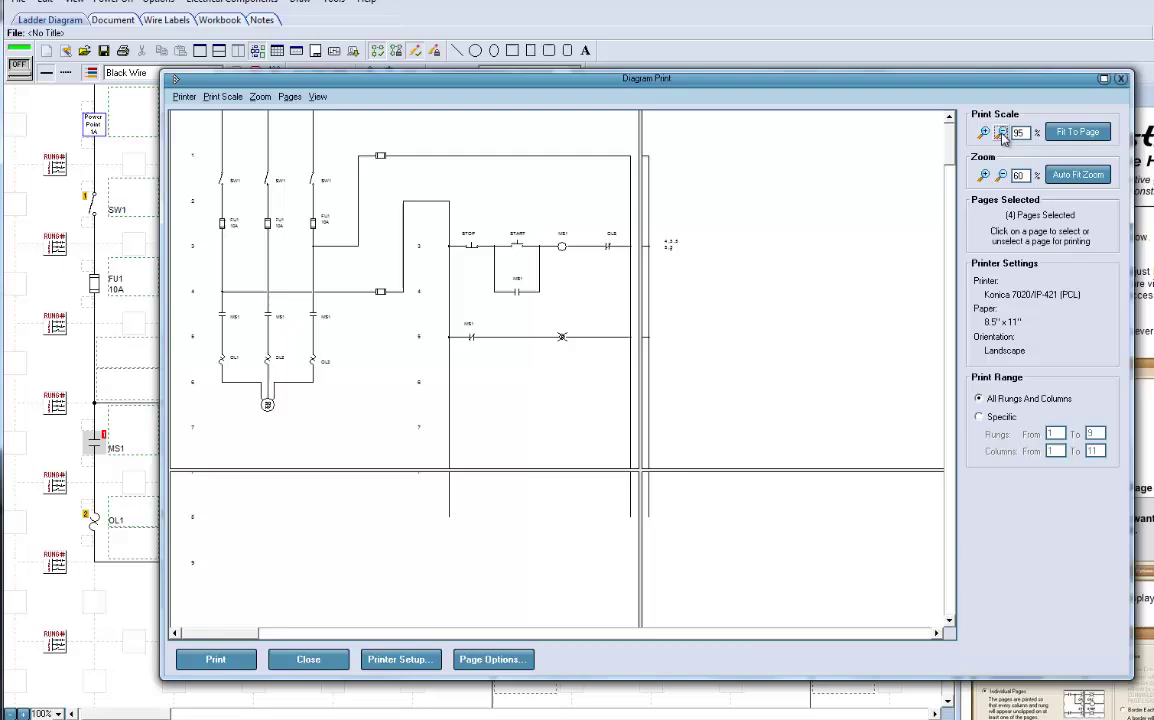
{"action": "left_click", "coordinate": [1001, 133]}
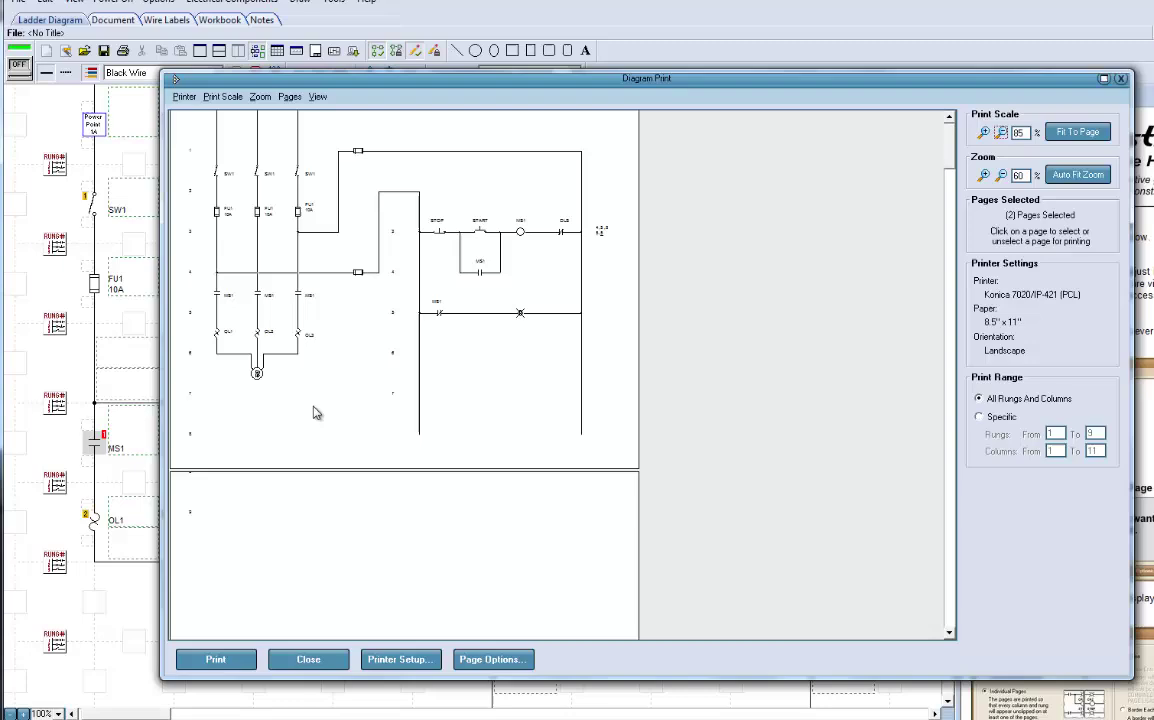
Step: Select only the page containing the circuit for printing, print it, and close the print preview
{"action": "left_click", "coordinate": [350, 403]}
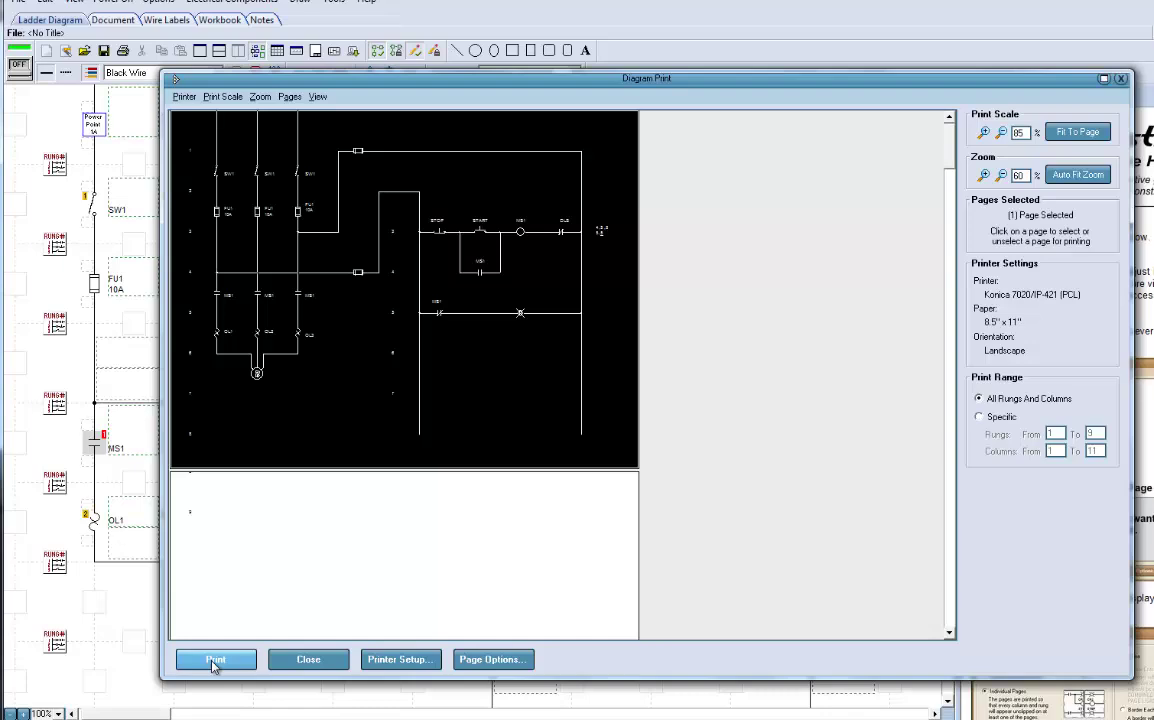
{"action": "left_click", "coordinate": [215, 662]}
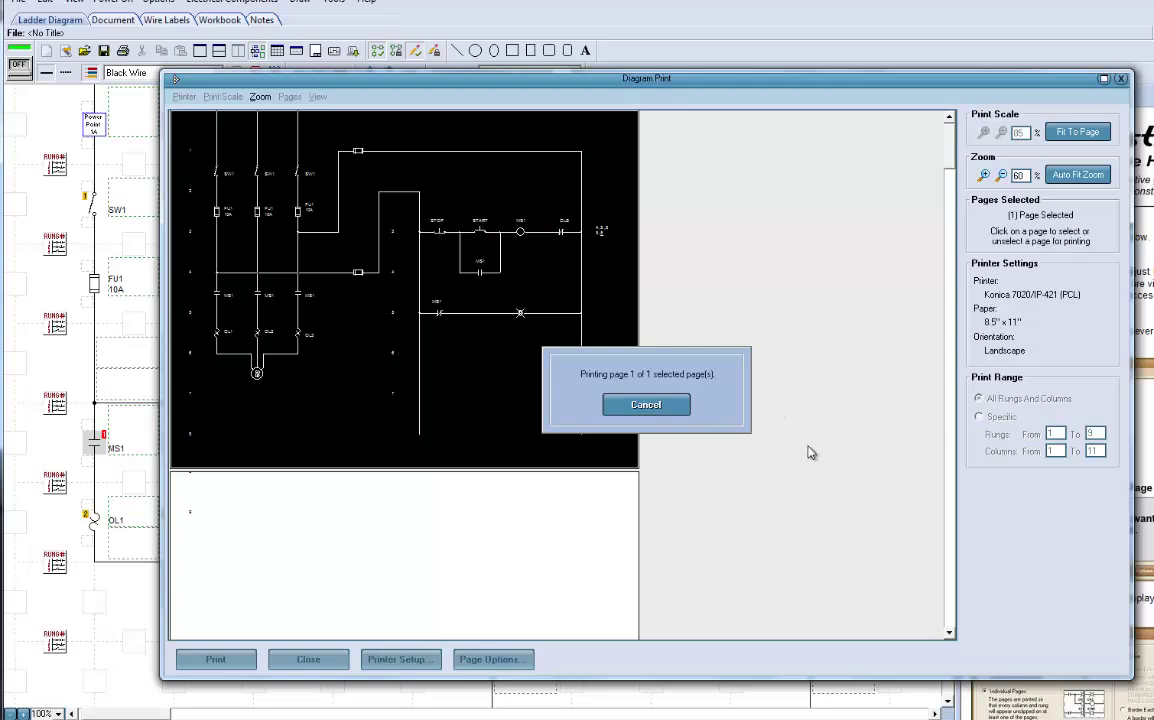
{"action": "left_click", "coordinate": [322, 664]}
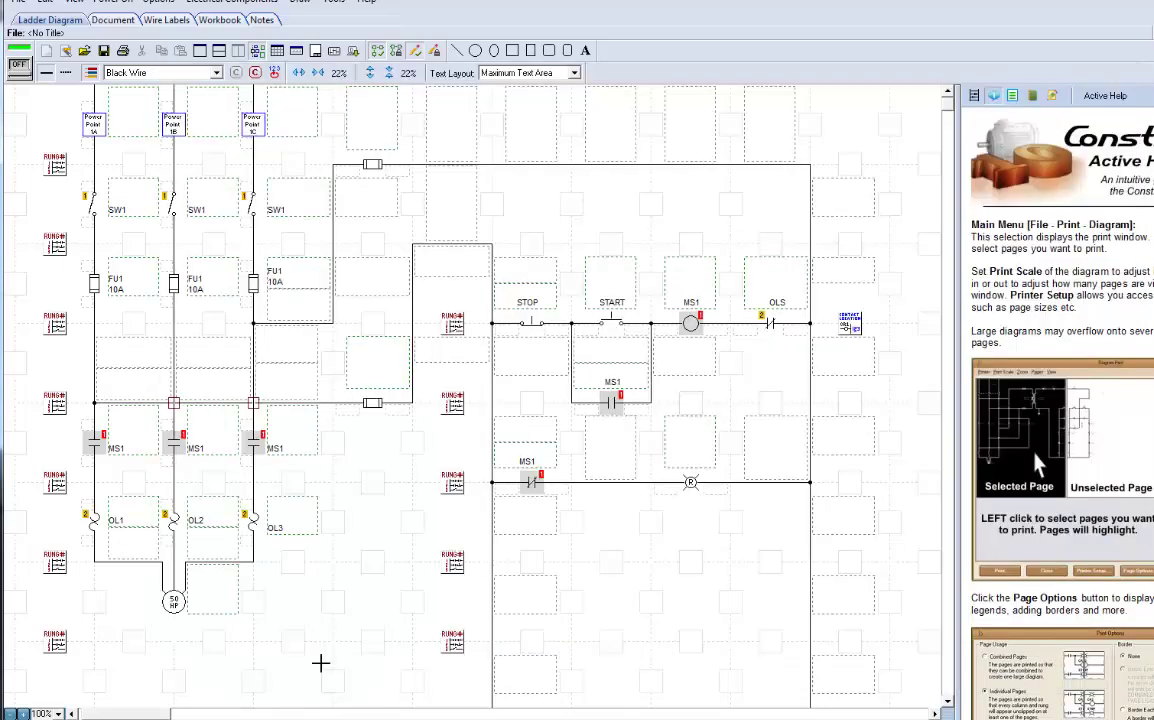